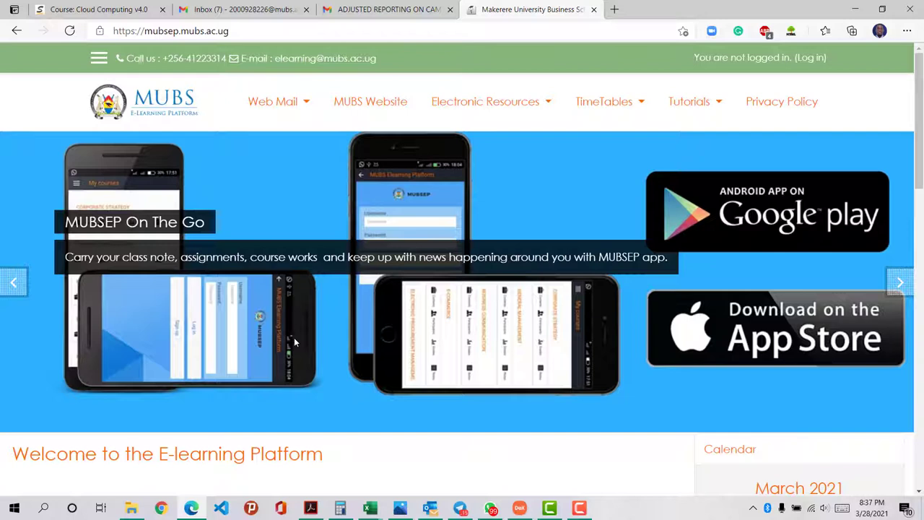
- Switch to the Chrome window showing the ICT Academy course participants list
{"action": "left_click", "coordinate": [161, 508]}
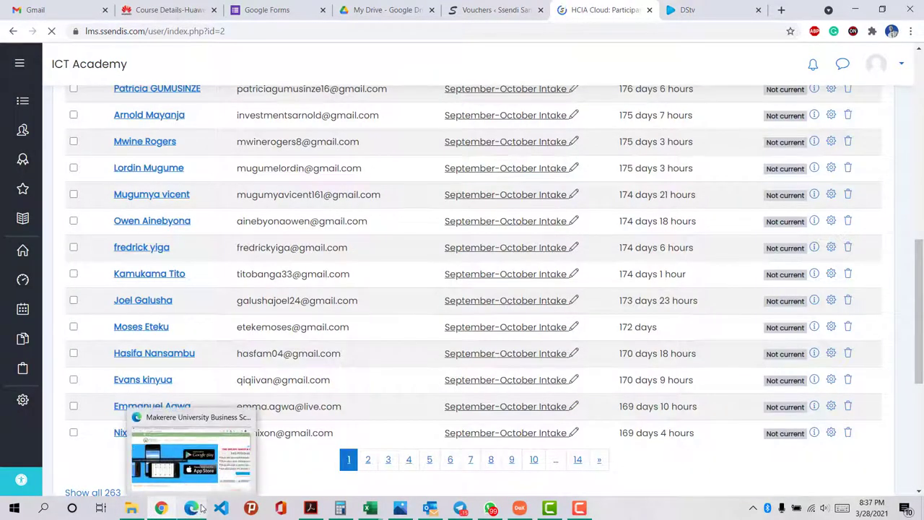
- Search Google for 'zoom download' in a new tab and look over the results
{"action": "left_click", "coordinate": [780, 10]}
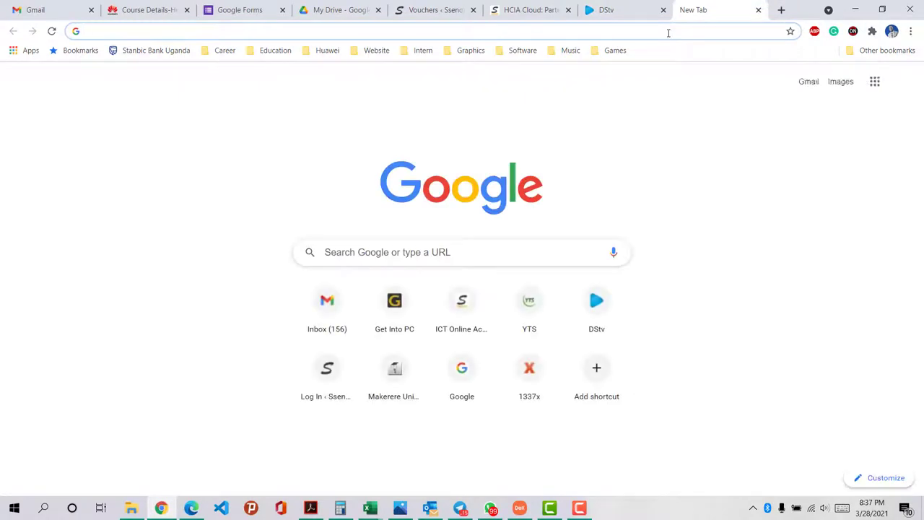
{"action": "type", "text": "zoom do"}
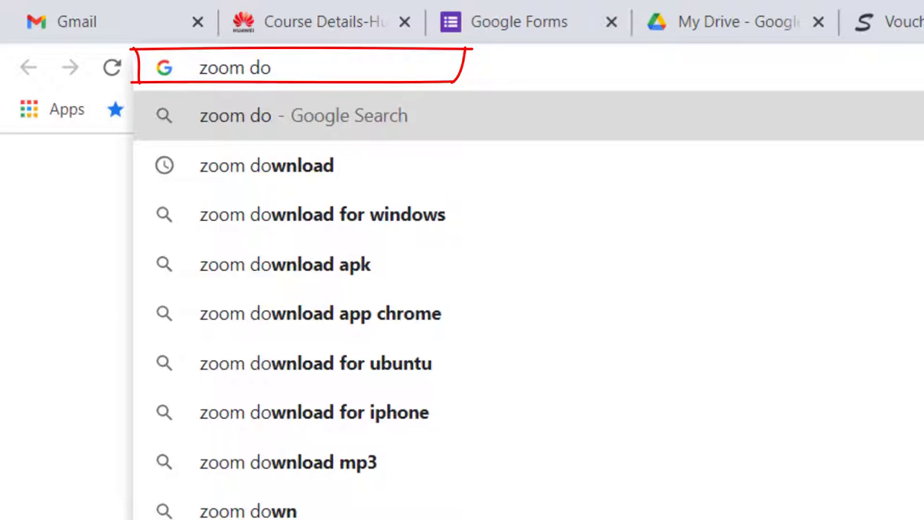
{"action": "key", "text": "Down"}
{"action": "key", "text": "Return"}
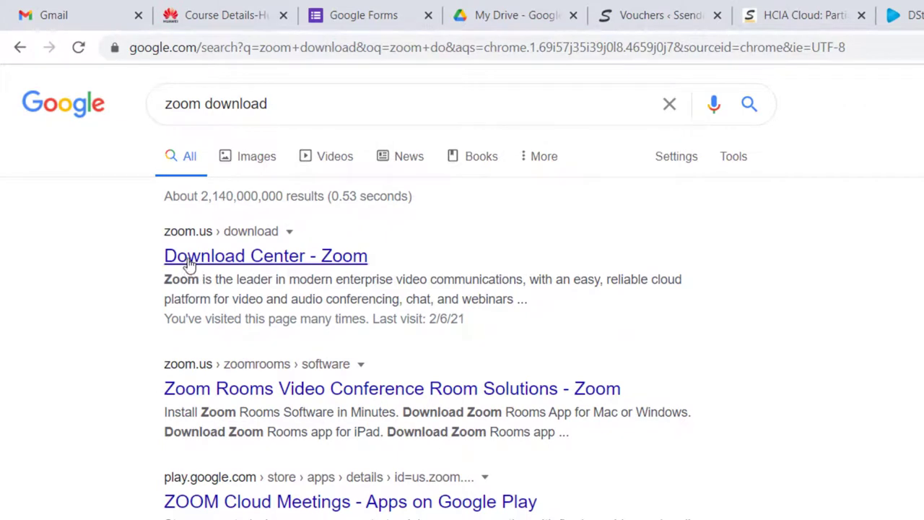
{"action": "scroll", "coordinate": [217, 325], "scroll_direction": "down", "scroll_amount": 4}
{"action": "scroll", "coordinate": [234, 386], "scroll_direction": "up", "scroll_amount": 4}
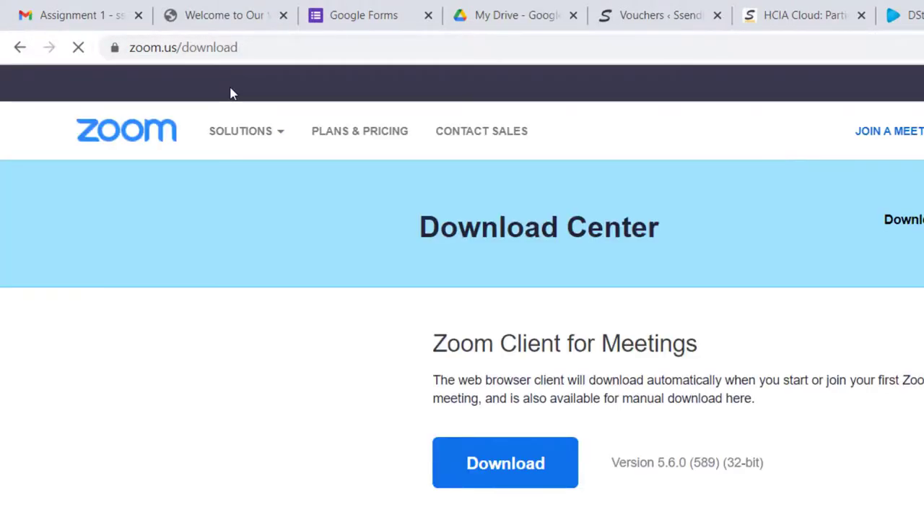
{"action": "mouse_move", "coordinate": [242, 126]}
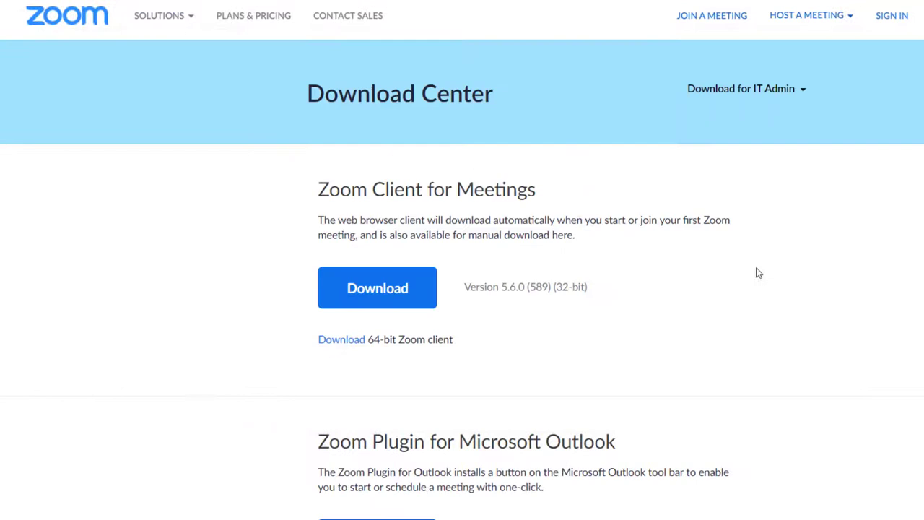
{"action": "scroll", "coordinate": [568, 306], "scroll_direction": "down", "scroll_amount": 1}
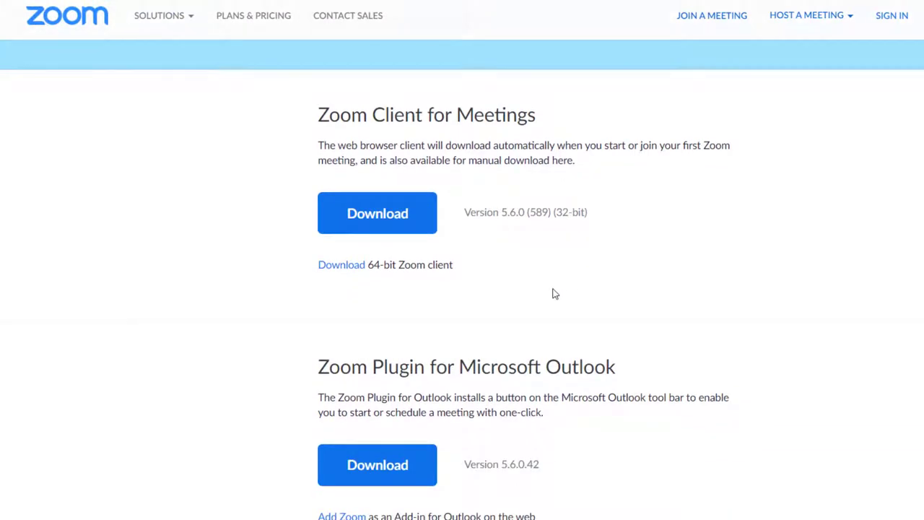
{"action": "scroll", "coordinate": [403, 301], "scroll_direction": "down", "scroll_amount": 7}
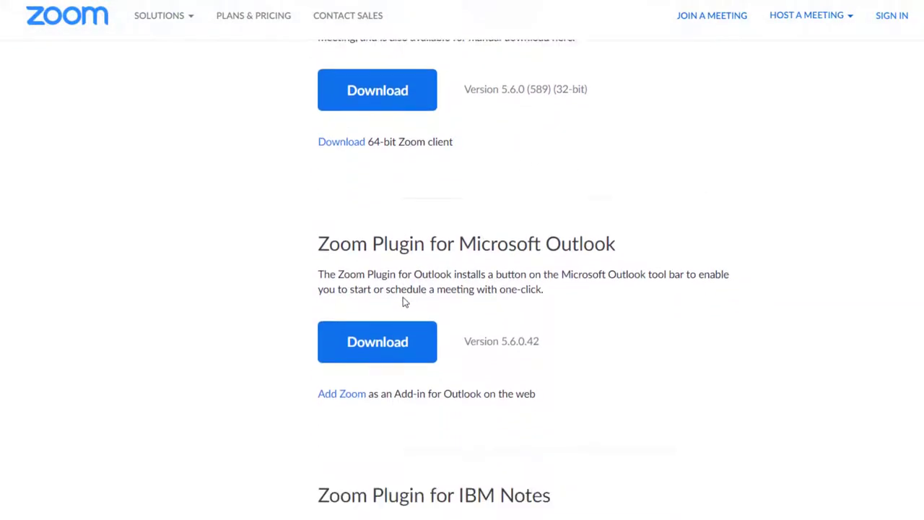
{"action": "scroll", "coordinate": [413, 315], "scroll_direction": "up", "scroll_amount": 4}
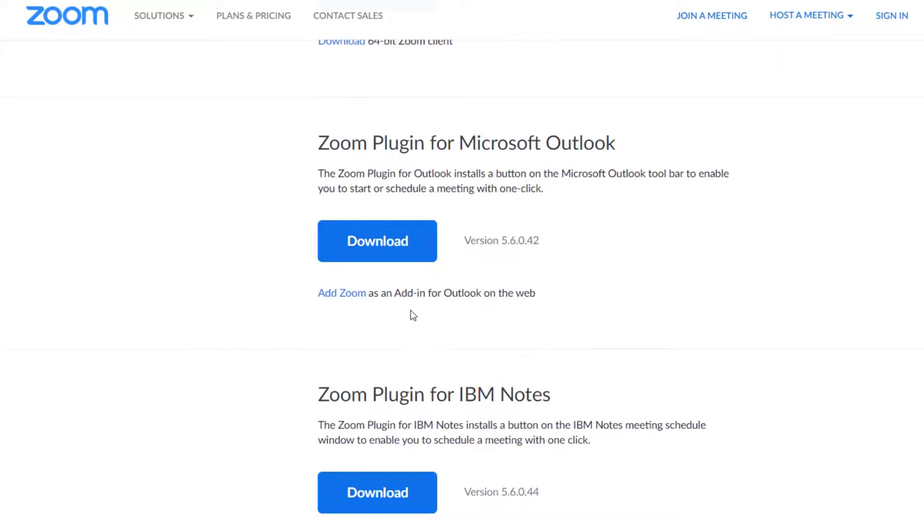
{"action": "scroll", "coordinate": [412, 313], "scroll_direction": "down", "scroll_amount": 5}
{"action": "scroll", "coordinate": [414, 317], "scroll_direction": "up", "scroll_amount": 10}
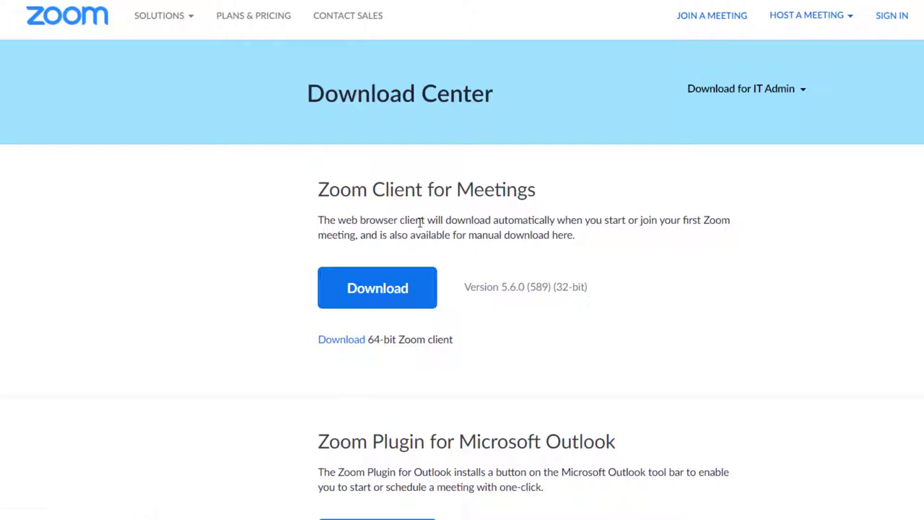
{"action": "scroll", "coordinate": [423, 323], "scroll_direction": "down", "scroll_amount": 1}
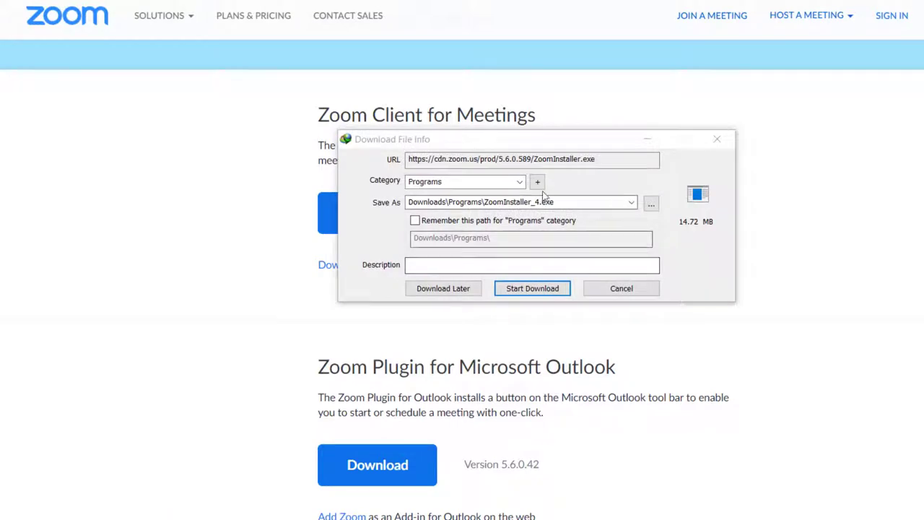
- Download ZoomInstaller_4.exe (14.72 MB) with IDM, then search the Start menu for 'zoo'
{"action": "left_click_drag", "start_coordinate": [585, 138], "coordinate": [679, 146]}
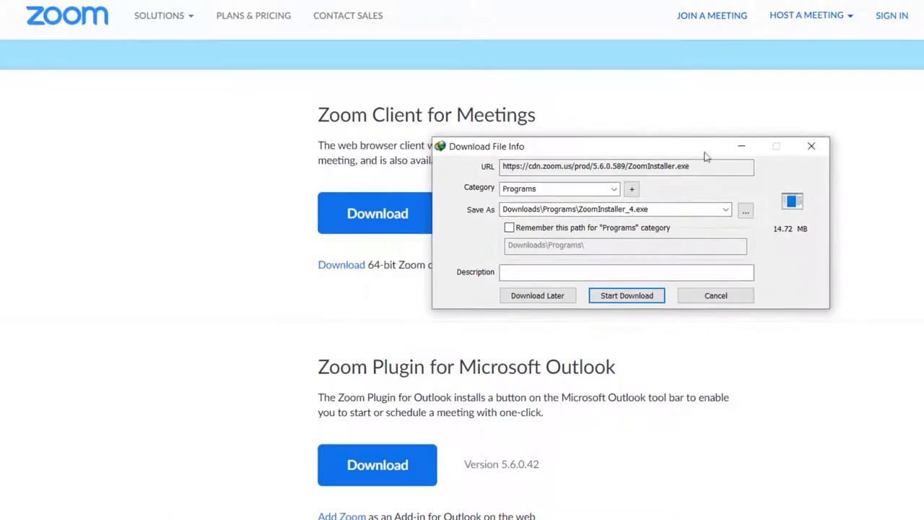
{"action": "left_click", "coordinate": [648, 296]}
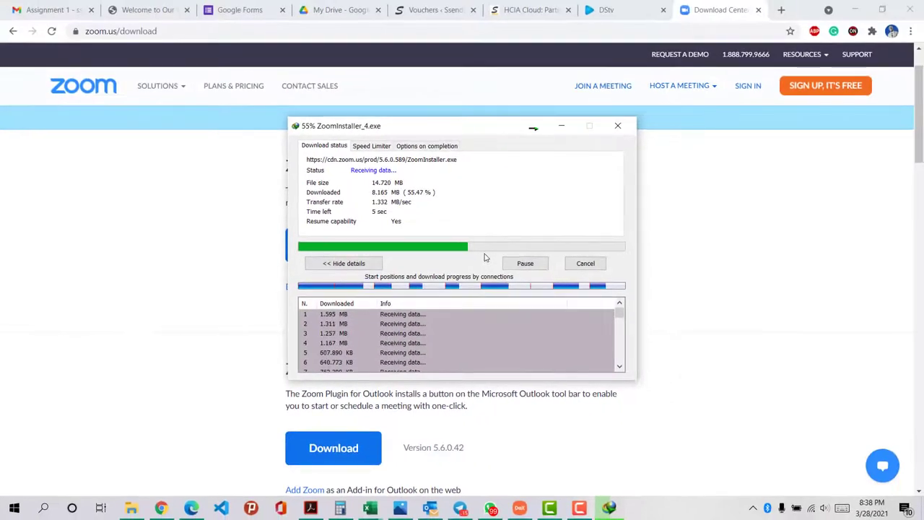
{"action": "left_click", "coordinate": [10, 510]}
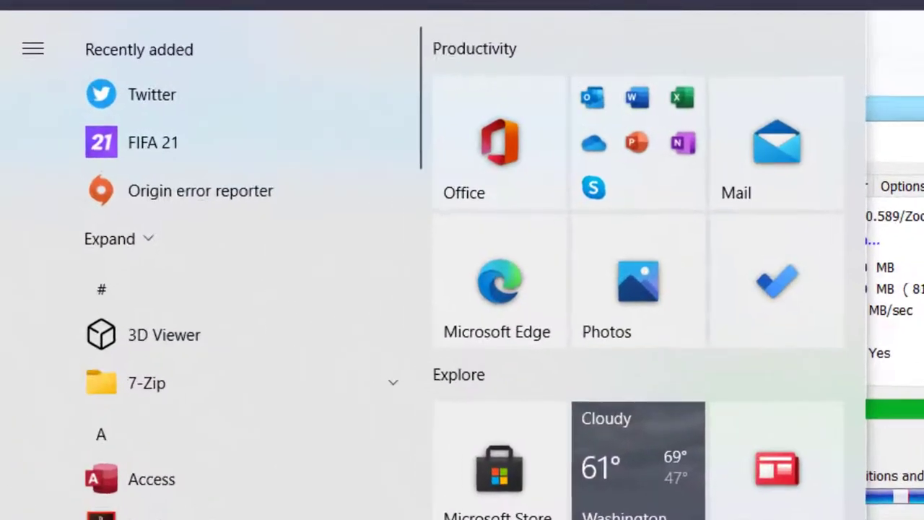
{"action": "type", "text": "z"}
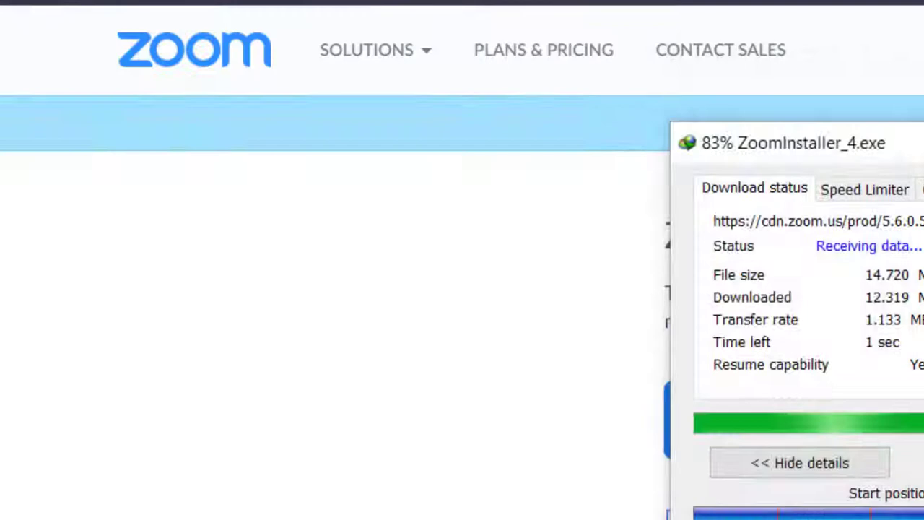
{"action": "type", "text": "oo"}
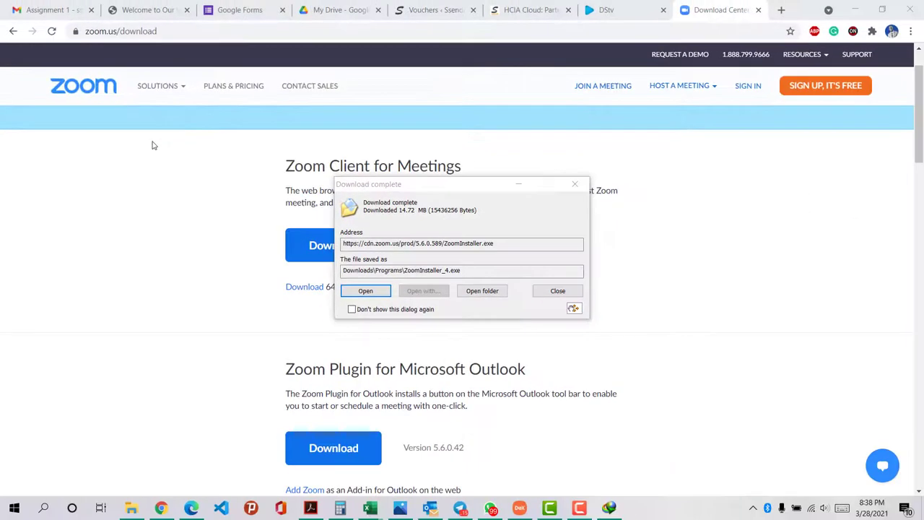
- Dismiss the download-complete dialog and minimize the Zoom client once its Home screen loads
{"action": "left_click", "coordinate": [559, 291]}
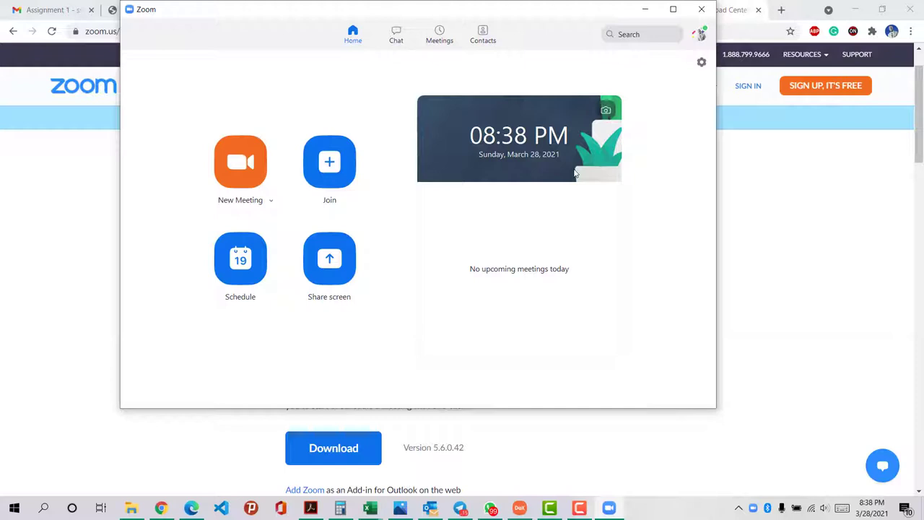
{"action": "left_click", "coordinate": [647, 9]}
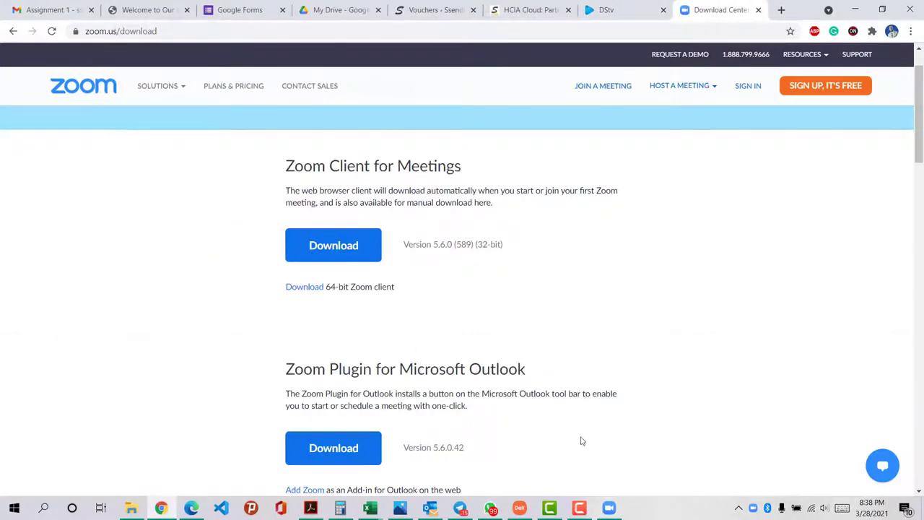
- Open the Samsung DeX desktop and find Play Store by searching installed apps for 'Play'
{"action": "left_click", "coordinate": [521, 507]}
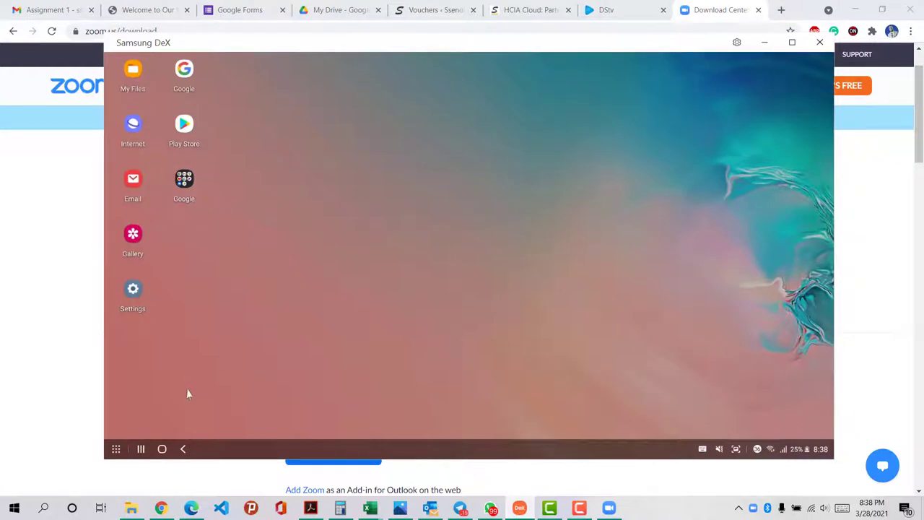
{"action": "left_click", "coordinate": [115, 450]}
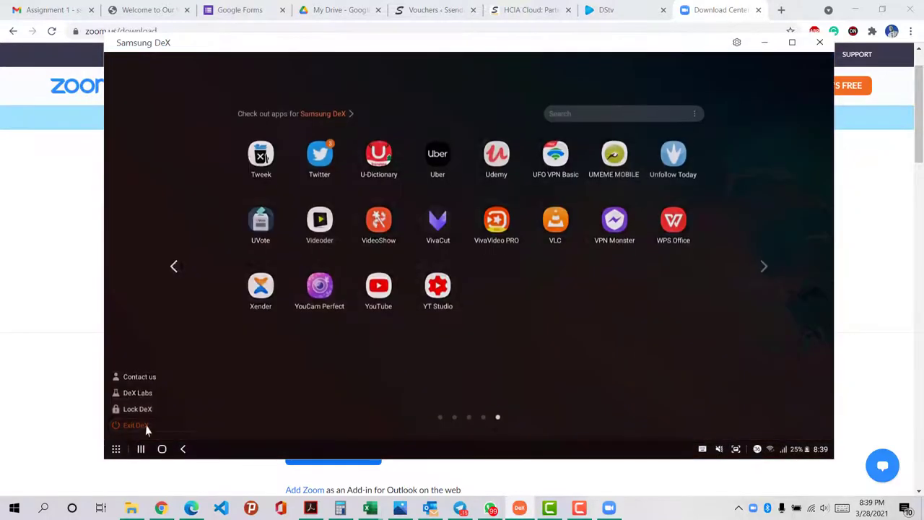
{"action": "left_click", "coordinate": [560, 113]}
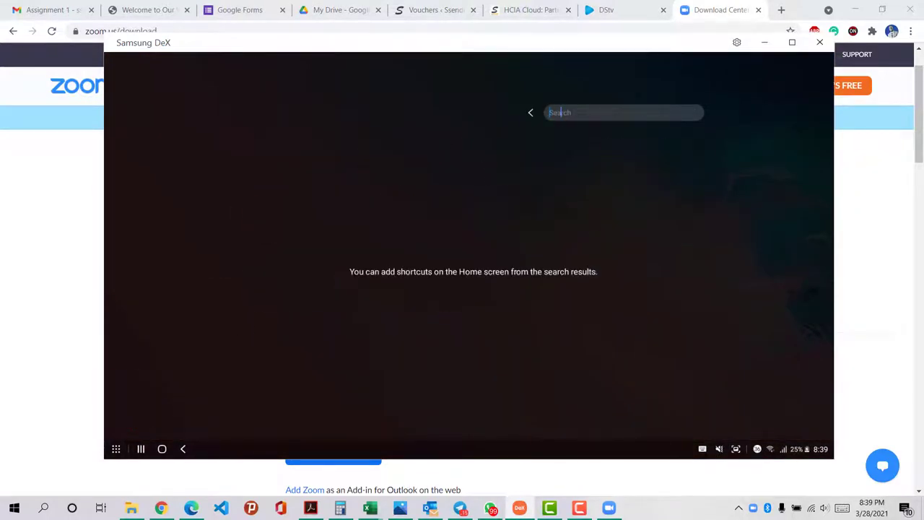
{"action": "type", "text": "Play"}
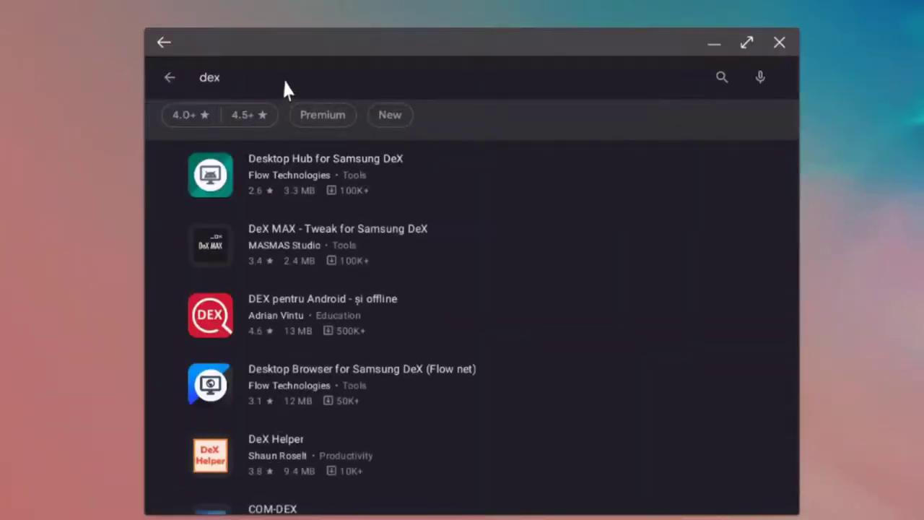
- Replace the 'dex' search with 'zoom' and install ZOOM Cloud Meetings (32.57 MB)
{"action": "left_click", "coordinate": [286, 88]}
{"action": "key", "text": "BackSpace"}
{"action": "key", "text": "BackSpace"}
{"action": "key", "text": "BackSpace"}
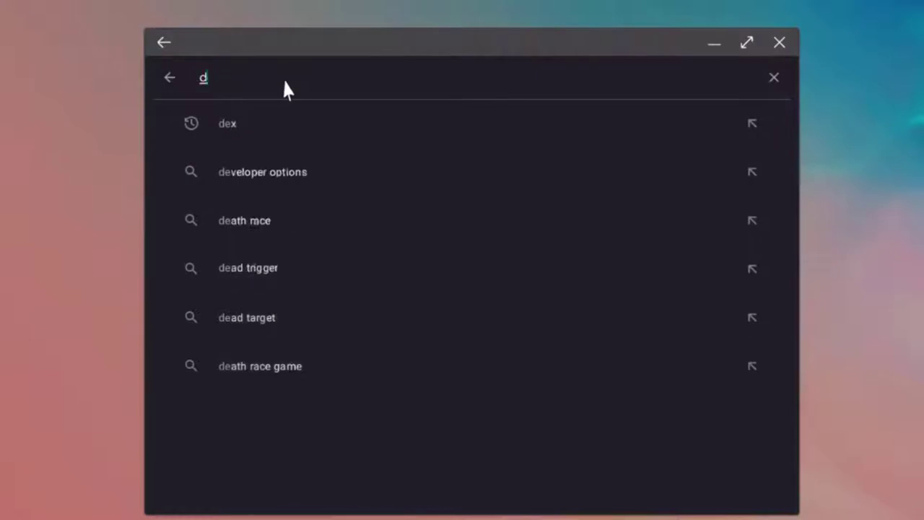
{"action": "type", "text": "zoom"}
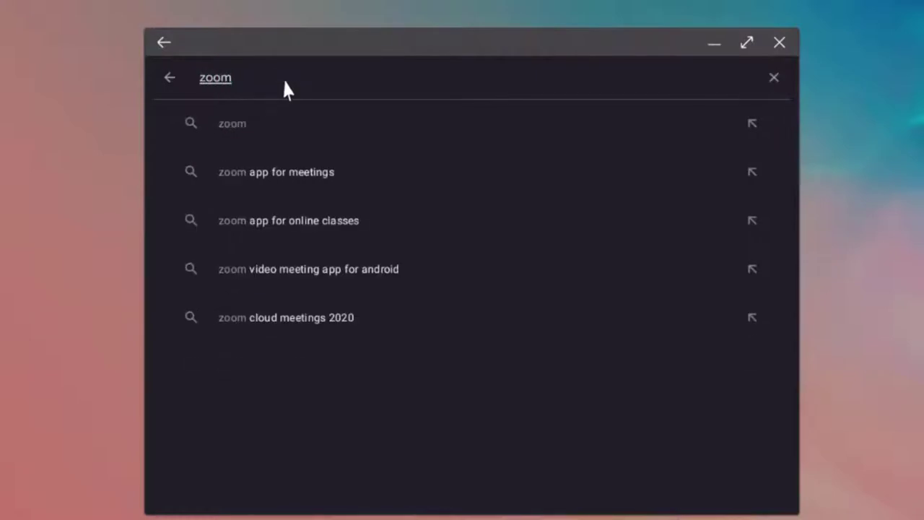
{"action": "key", "text": "Return"}
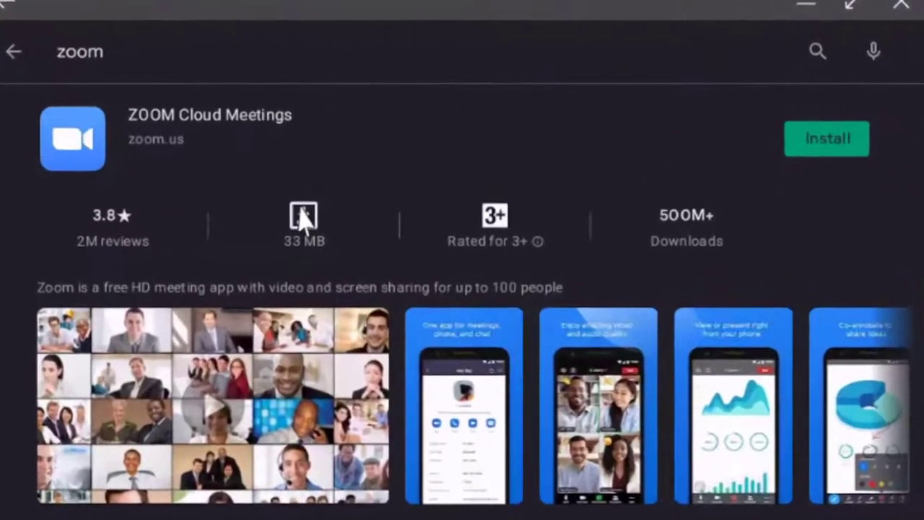
{"action": "scroll", "coordinate": [423, 242], "scroll_direction": "down", "scroll_amount": 2}
{"action": "scroll", "coordinate": [426, 243], "scroll_direction": "up", "scroll_amount": 2}
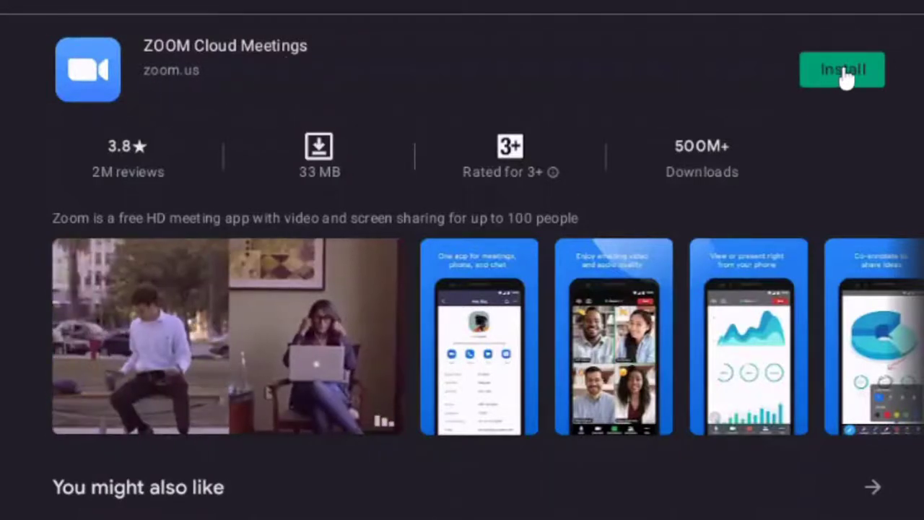
{"action": "left_click", "coordinate": [845, 76]}
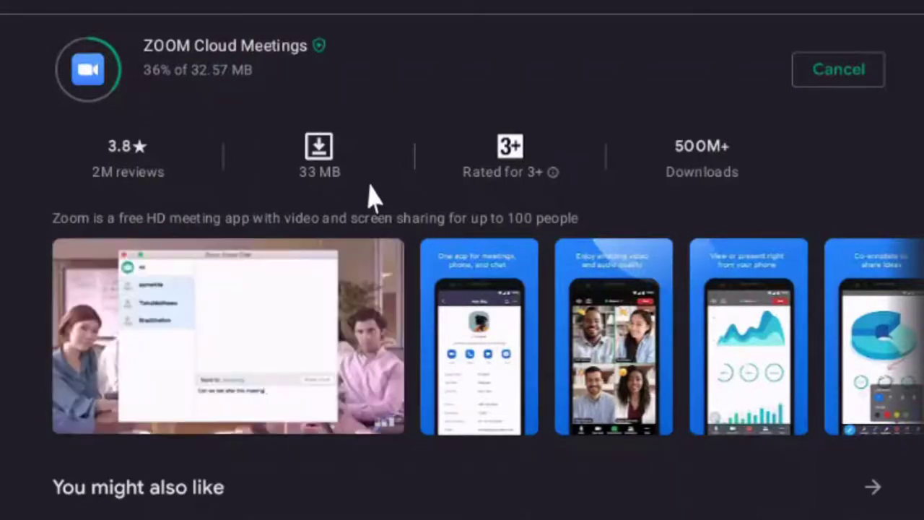
{"action": "left_click", "coordinate": [369, 186]}
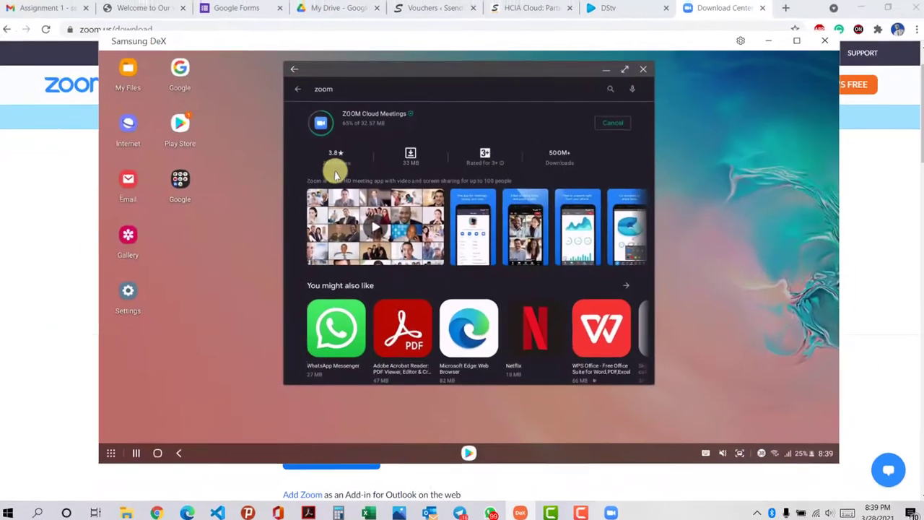
{"action": "left_click", "coordinate": [311, 507]}
{"action": "scroll", "coordinate": [393, 251], "scroll_direction": "down", "scroll_amount": 15}
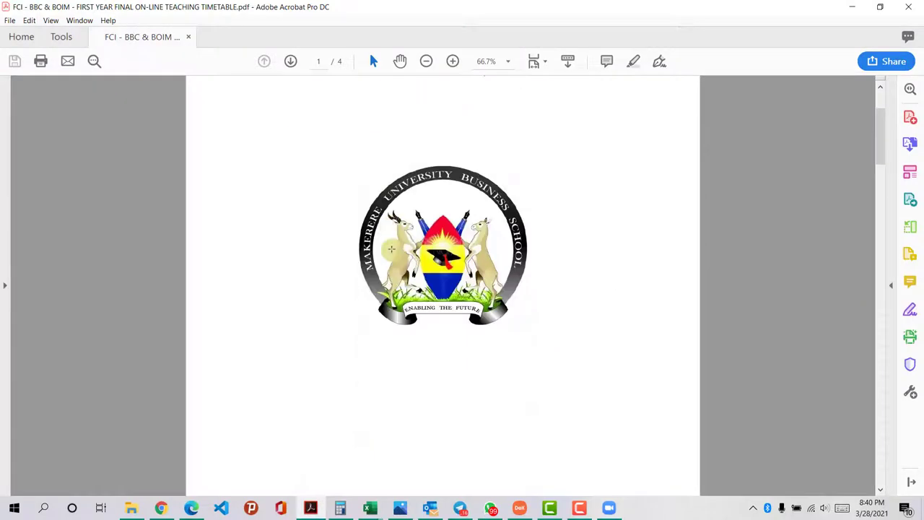
{"action": "scroll", "coordinate": [390, 259], "scroll_direction": "down", "scroll_amount": 10}
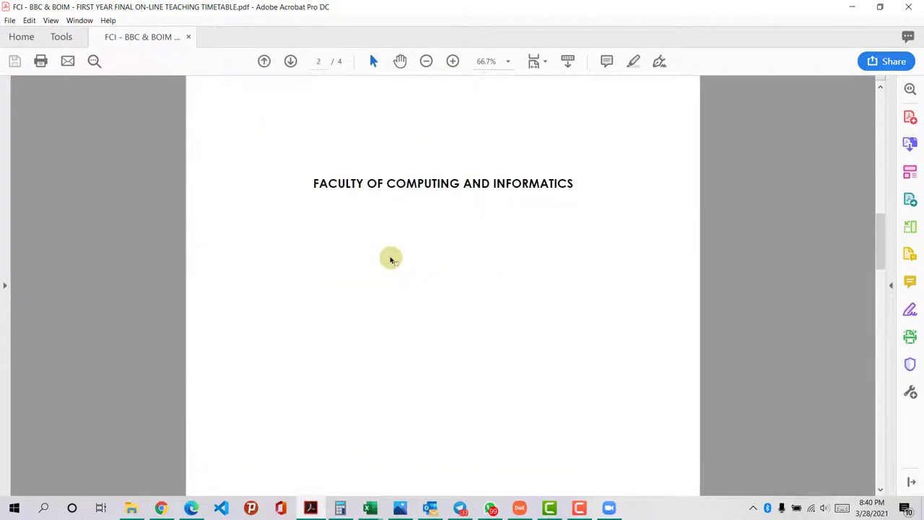
{"action": "scroll", "coordinate": [389, 260], "scroll_direction": "down", "scroll_amount": 15}
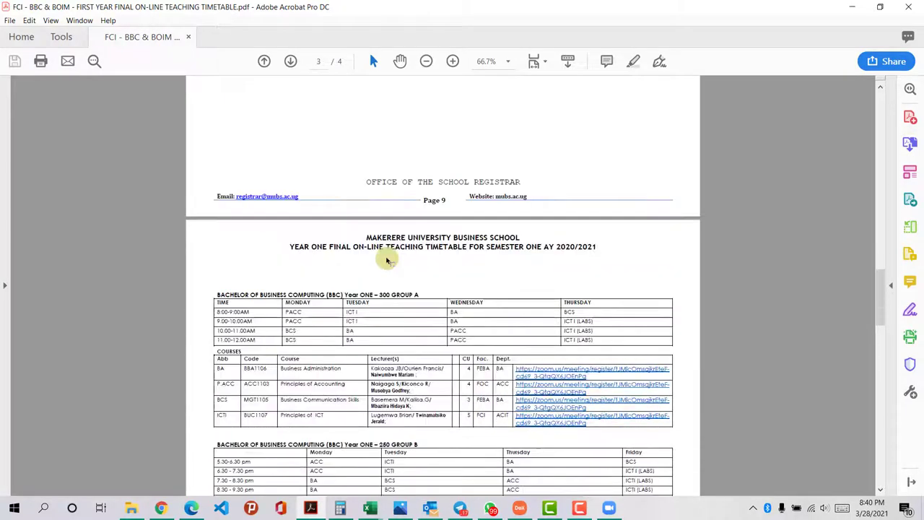
{"action": "scroll", "coordinate": [387, 261], "scroll_direction": "down", "scroll_amount": 3}
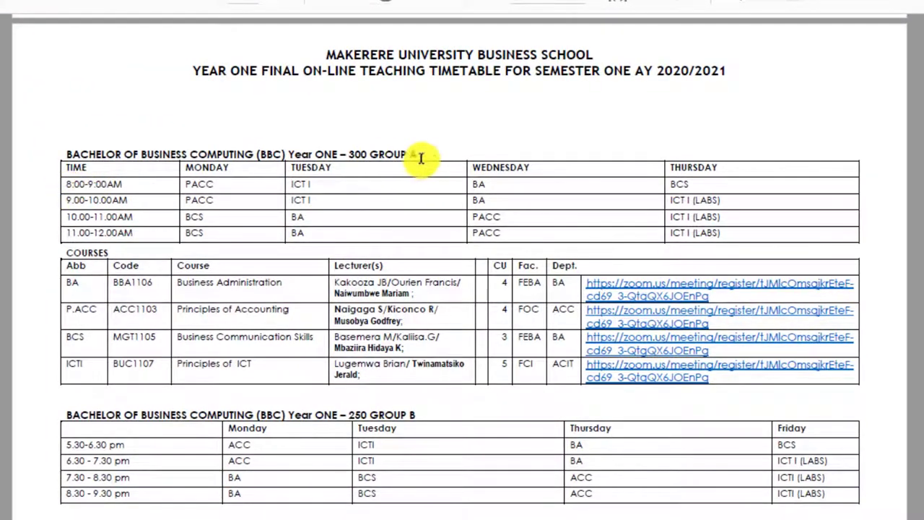
{"action": "left_click_drag", "start_coordinate": [420, 155], "coordinate": [141, 155]}
{"action": "scroll", "coordinate": [437, 364], "scroll_direction": "down", "scroll_amount": 1}
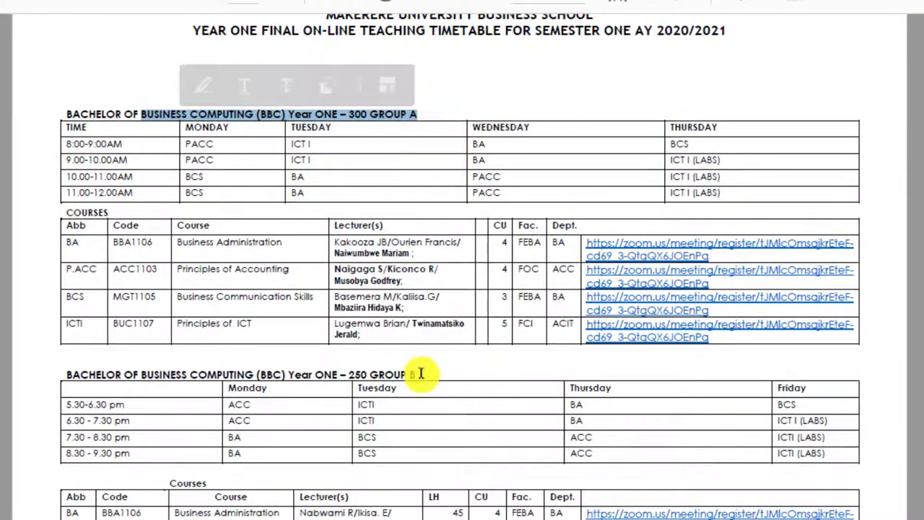
{"action": "left_click_drag", "start_coordinate": [418, 374], "coordinate": [67, 374]}
{"action": "scroll", "coordinate": [404, 404], "scroll_direction": "down", "scroll_amount": 4}
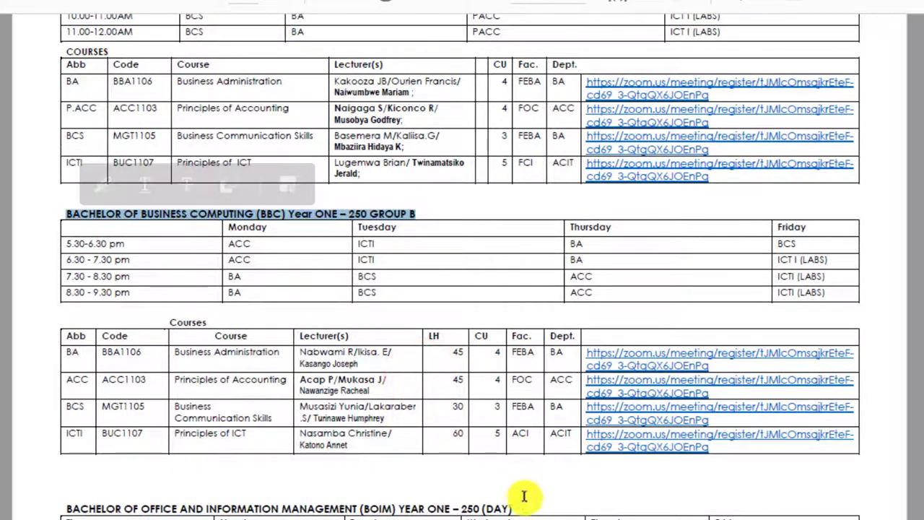
{"action": "left_click_drag", "start_coordinate": [524, 505], "coordinate": [205, 509]}
{"action": "scroll", "coordinate": [433, 490], "scroll_direction": "down", "scroll_amount": 10}
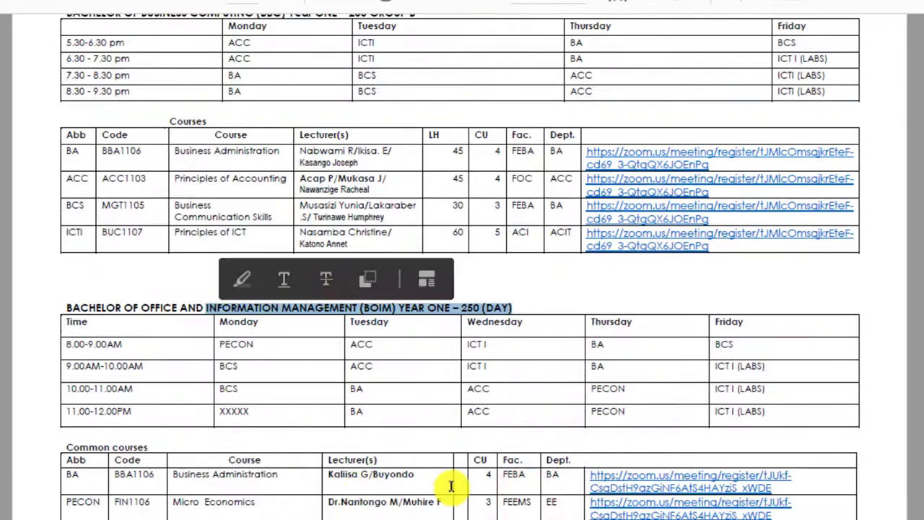
{"action": "scroll", "coordinate": [477, 485], "scroll_direction": "up", "scroll_amount": 15}
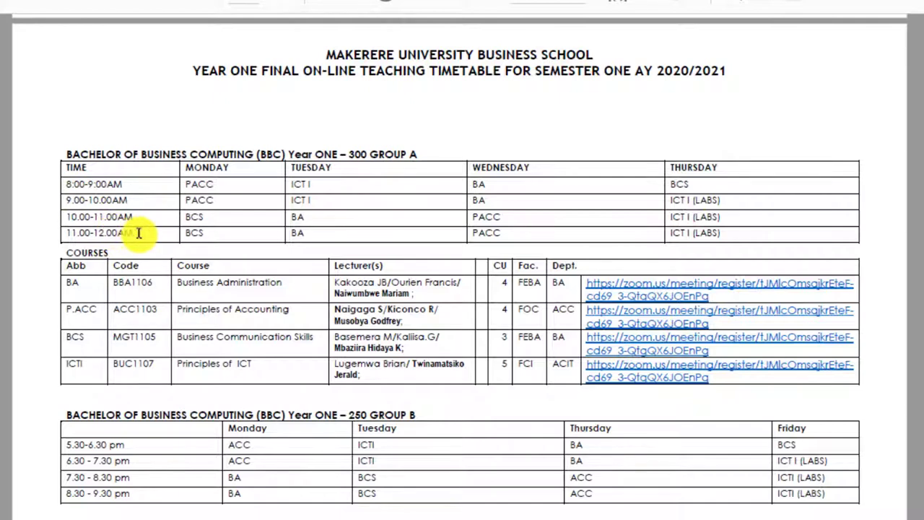
{"action": "left_click_drag", "start_coordinate": [139, 233], "coordinate": [71, 233]}
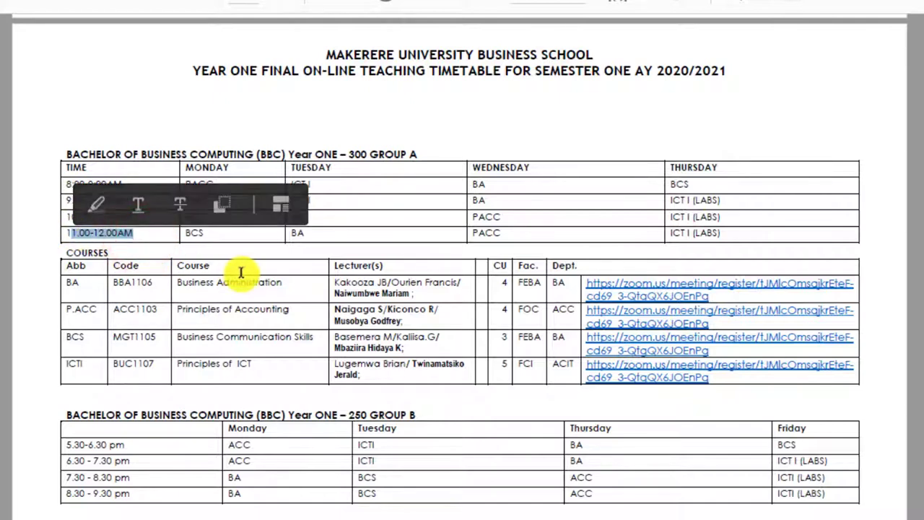
{"action": "scroll", "coordinate": [244, 277], "scroll_direction": "down", "scroll_amount": 3}
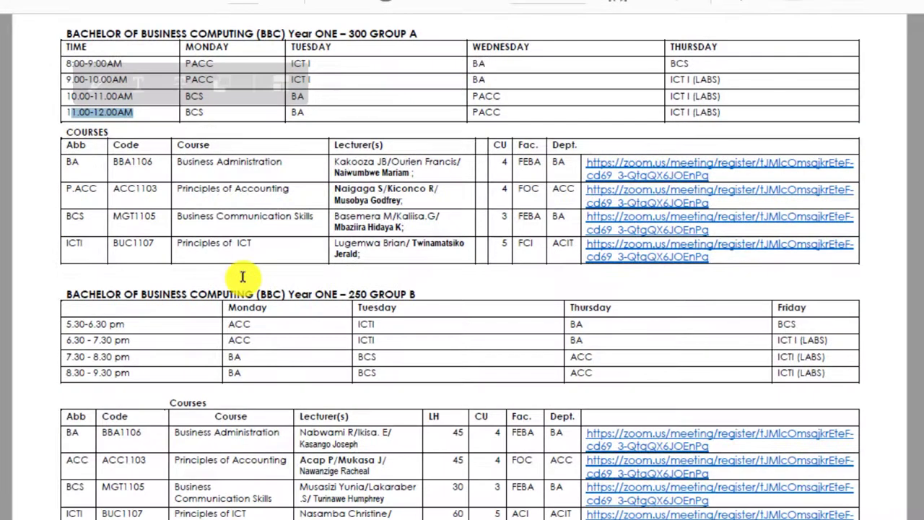
{"action": "double_click", "coordinate": [117, 324]}
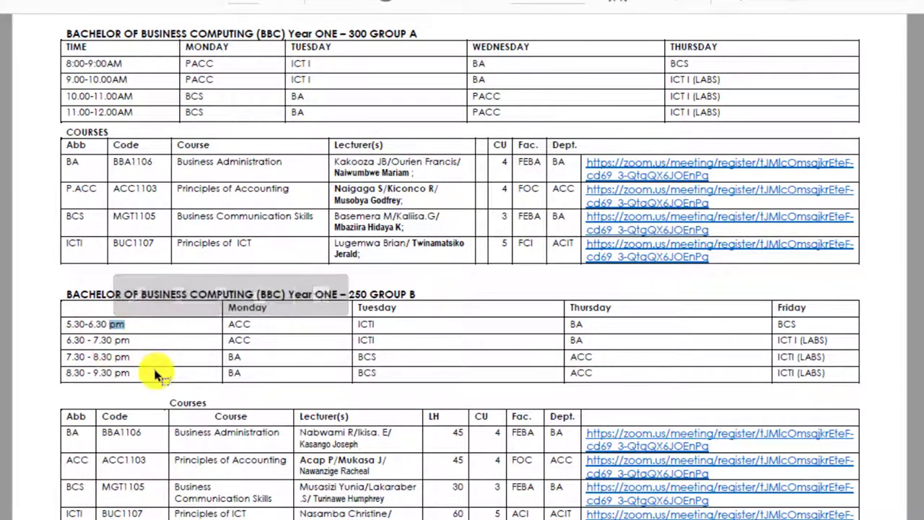
{"action": "scroll", "coordinate": [414, 378], "scroll_direction": "up", "scroll_amount": 3}
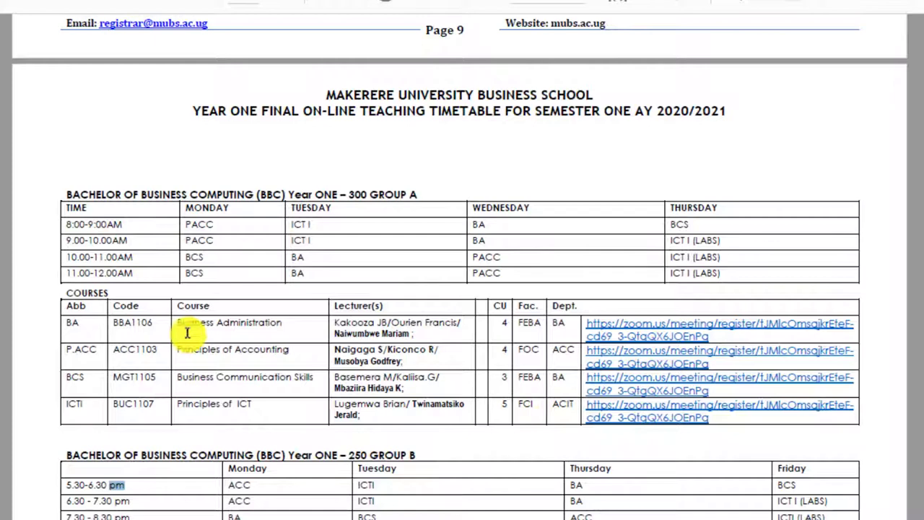
{"action": "left_click_drag", "start_coordinate": [179, 329], "coordinate": [315, 332]}
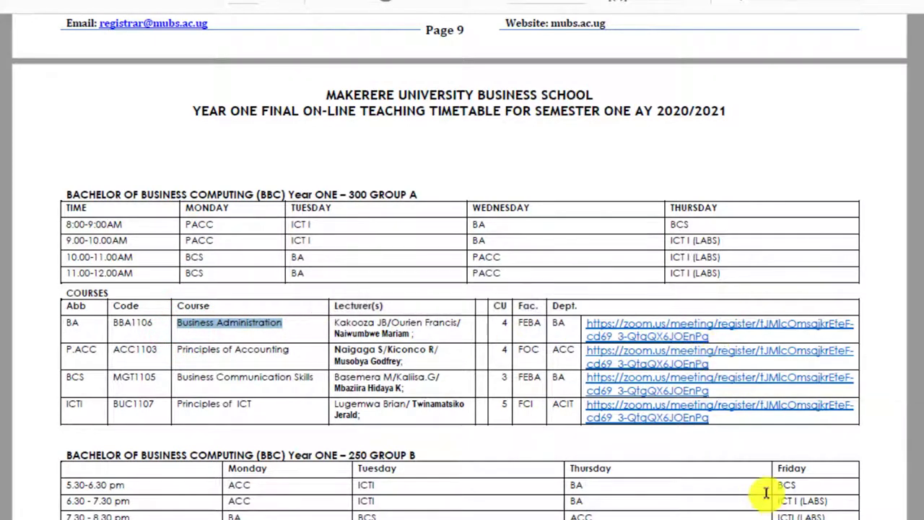
{"action": "scroll", "coordinate": [716, 434], "scroll_direction": "down", "scroll_amount": 10}
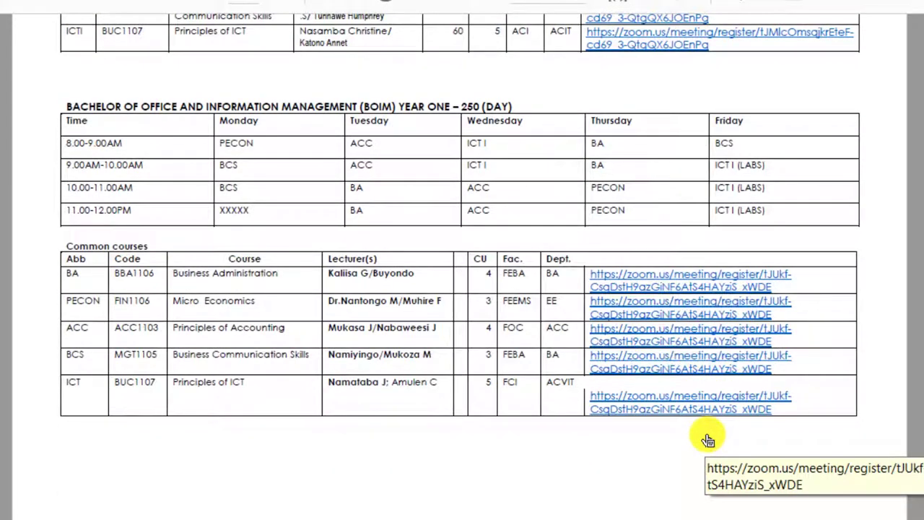
{"action": "scroll", "coordinate": [708, 437], "scroll_direction": "down", "scroll_amount": 7}
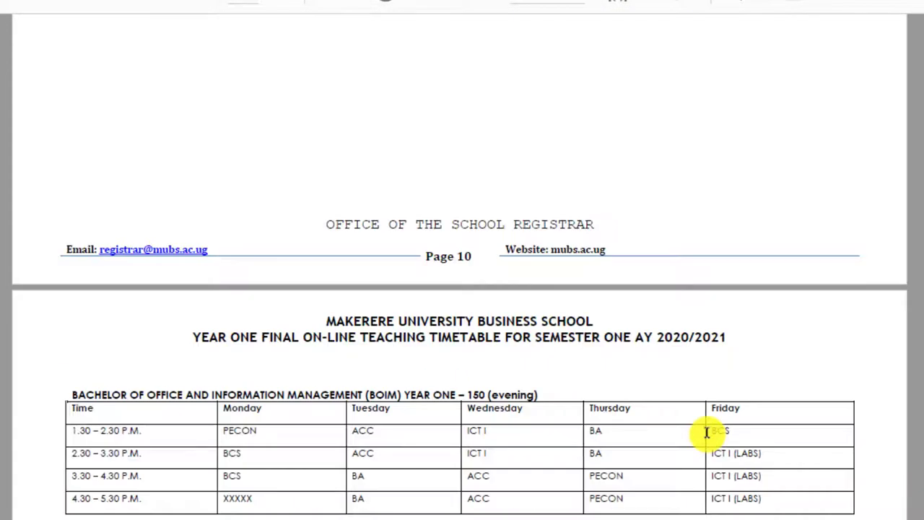
{"action": "scroll", "coordinate": [708, 431], "scroll_direction": "down", "scroll_amount": 3}
{"action": "scroll", "coordinate": [704, 433], "scroll_direction": "up", "scroll_amount": 3}
{"action": "scroll", "coordinate": [699, 433], "scroll_direction": "down", "scroll_amount": 8}
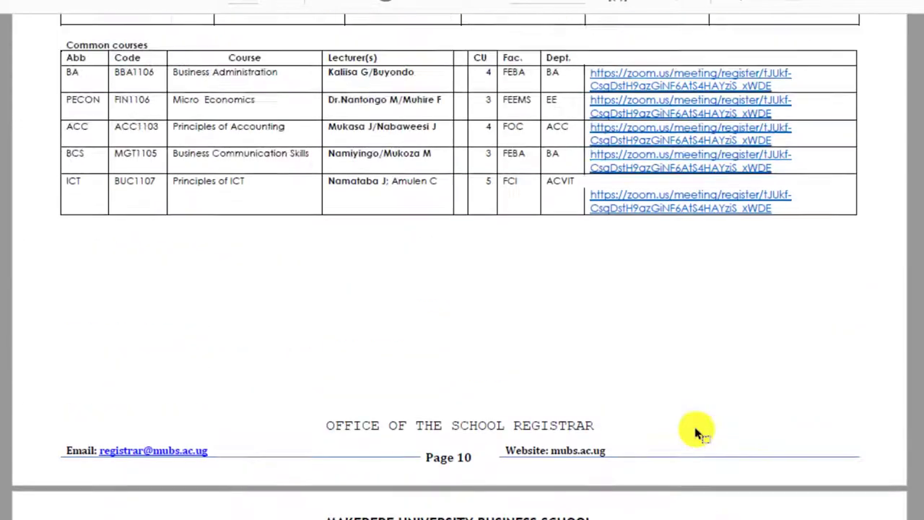
{"action": "scroll", "coordinate": [697, 432], "scroll_direction": "up", "scroll_amount": 16}
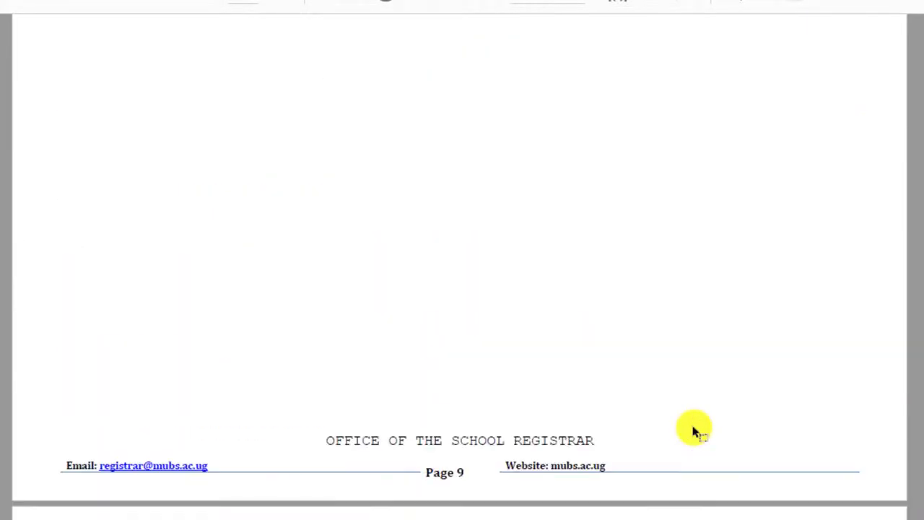
{"action": "scroll", "coordinate": [690, 436], "scroll_direction": "up", "scroll_amount": 2}
{"action": "scroll", "coordinate": [675, 433], "scroll_direction": "down", "scroll_amount": 5}
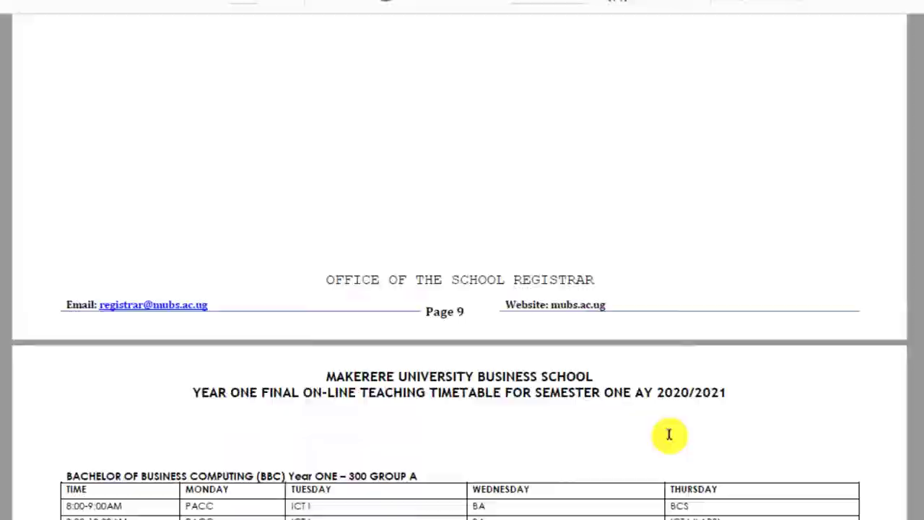
{"action": "scroll", "coordinate": [669, 434], "scroll_direction": "down", "scroll_amount": 6}
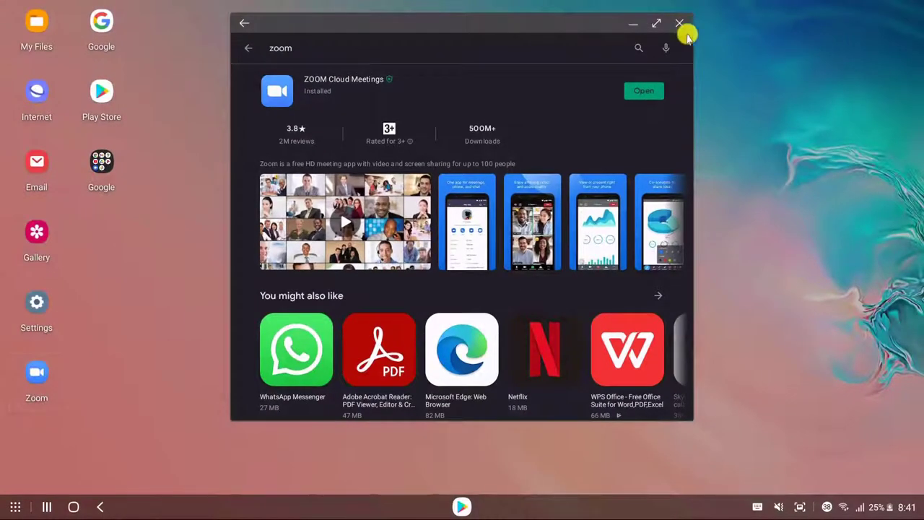
- Close the Play Store, launch the Zoom app in DeX, then return to the timetable PDF
{"action": "left_click", "coordinate": [679, 23]}
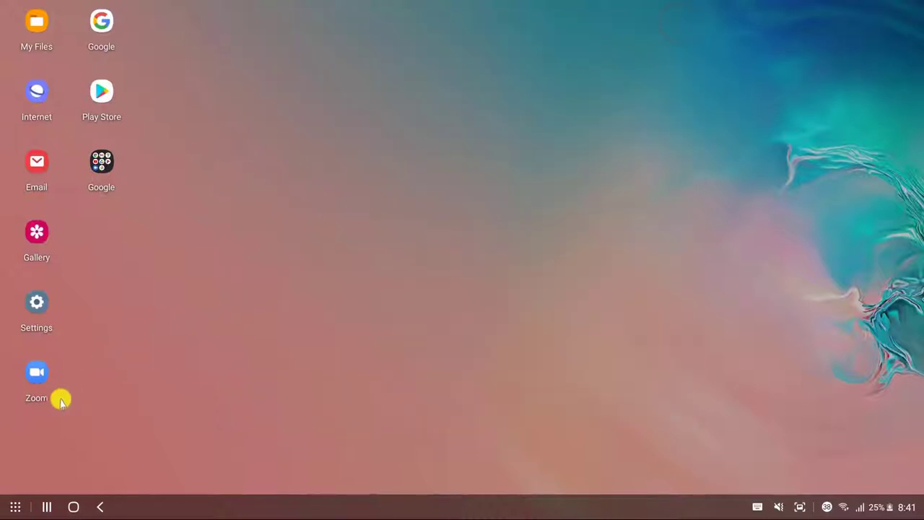
{"action": "double_click", "coordinate": [42, 376]}
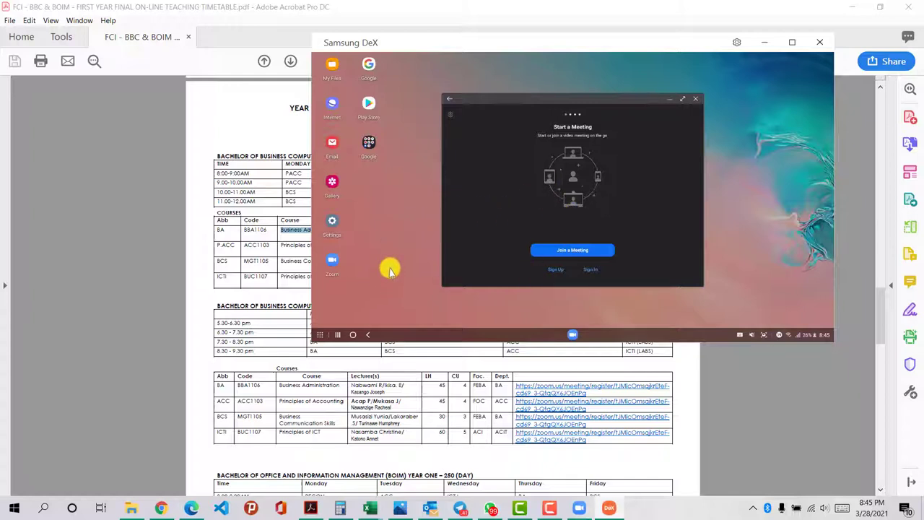
{"action": "left_click", "coordinate": [226, 222]}
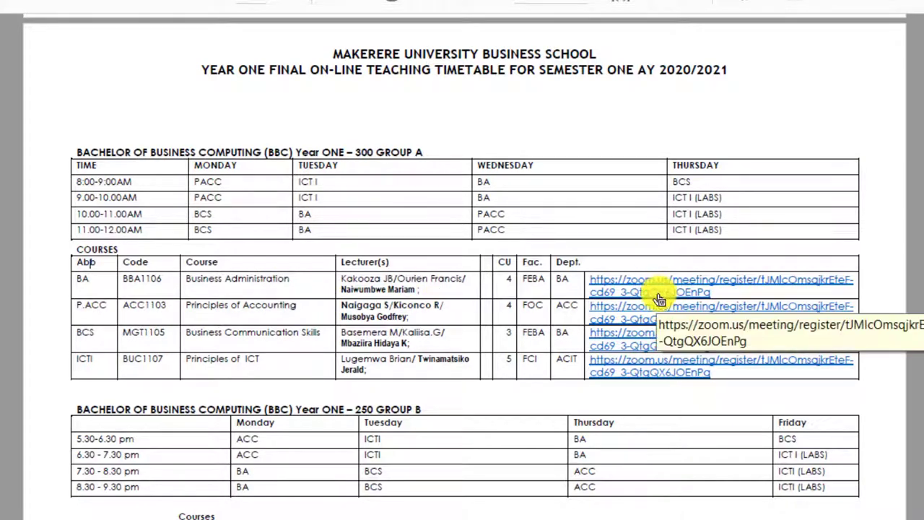
- Follow the Zoom link beside Business Administration in the Group A courses table
{"action": "scroll", "coordinate": [660, 299], "scroll_direction": "down", "scroll_amount": 4}
{"action": "scroll", "coordinate": [659, 298], "scroll_direction": "up", "scroll_amount": 4}
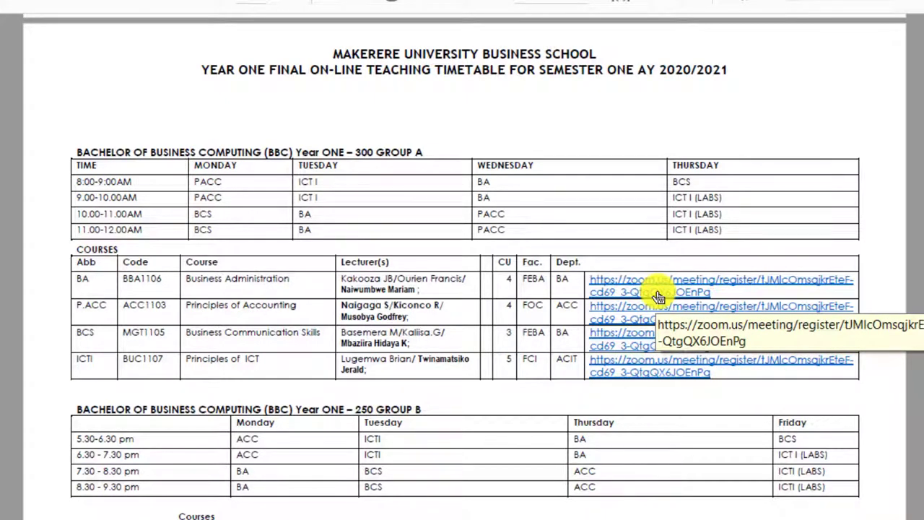
{"action": "left_click", "coordinate": [659, 297]}
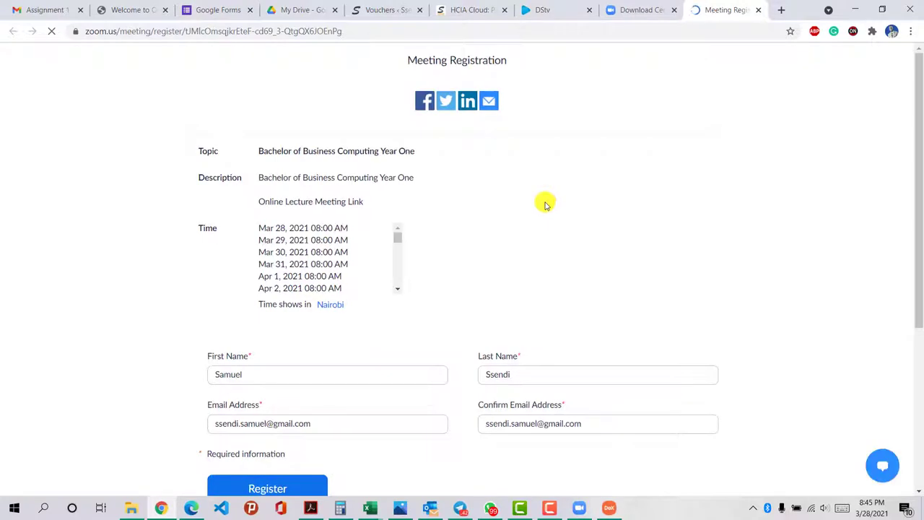
- Scroll the registration form to check the prefilled name and e-mail fields down to Register
{"action": "scroll", "coordinate": [543, 209], "scroll_direction": "down", "scroll_amount": 1}
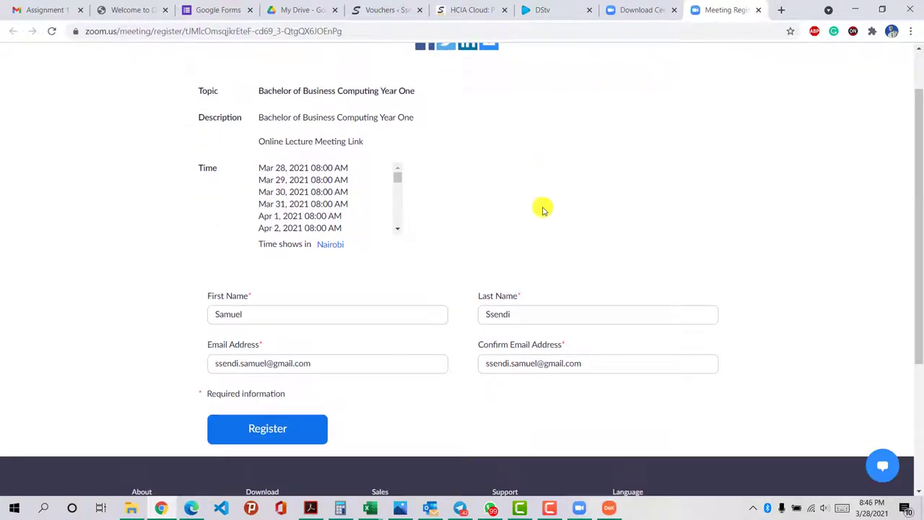
{"action": "scroll", "coordinate": [534, 211], "scroll_direction": "up", "scroll_amount": 1}
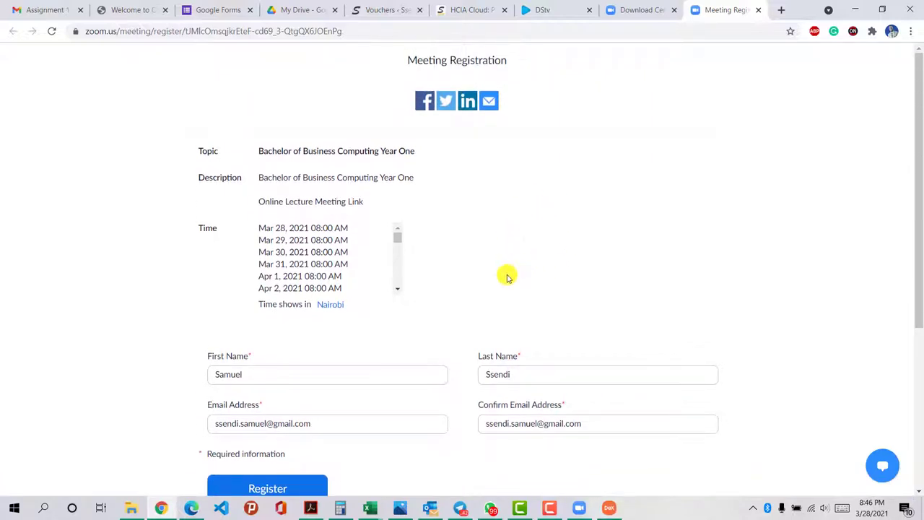
{"action": "scroll", "coordinate": [508, 278], "scroll_direction": "down", "scroll_amount": 1}
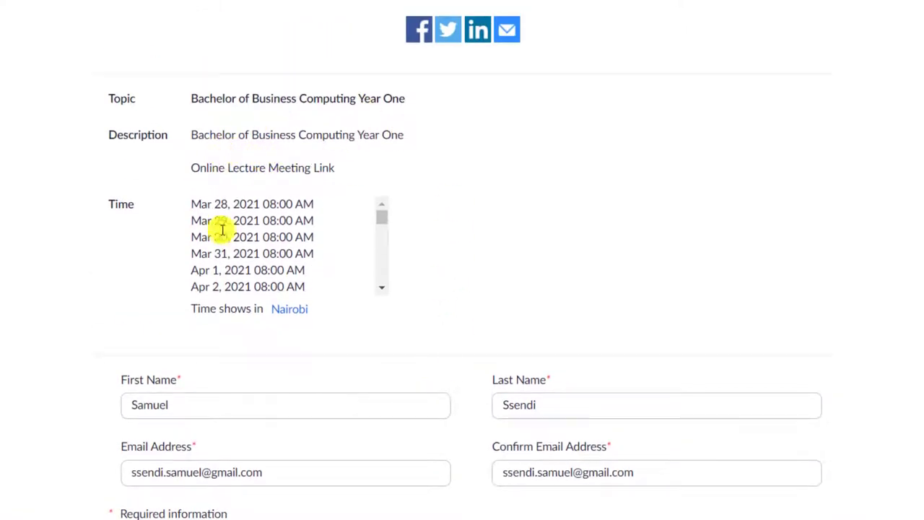
{"action": "scroll", "coordinate": [284, 253], "scroll_direction": "down", "scroll_amount": 3}
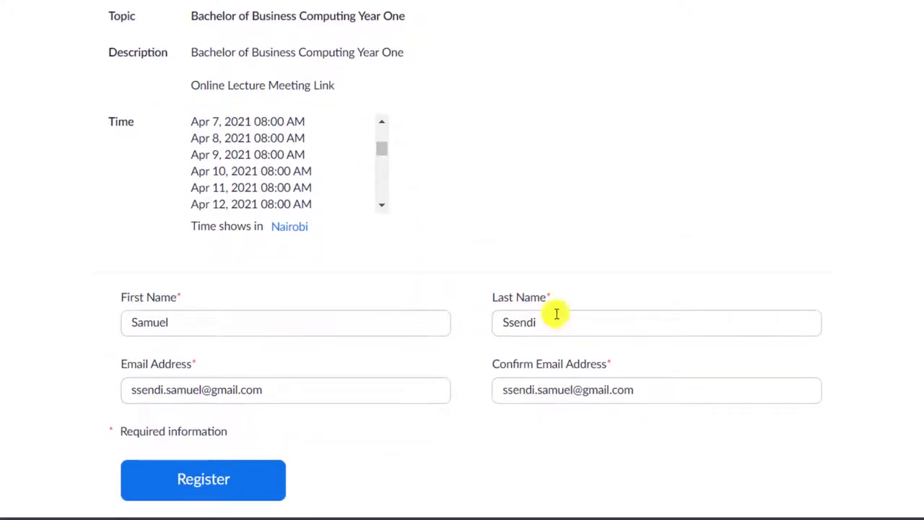
{"action": "scroll", "coordinate": [353, 359], "scroll_direction": "down", "scroll_amount": 2}
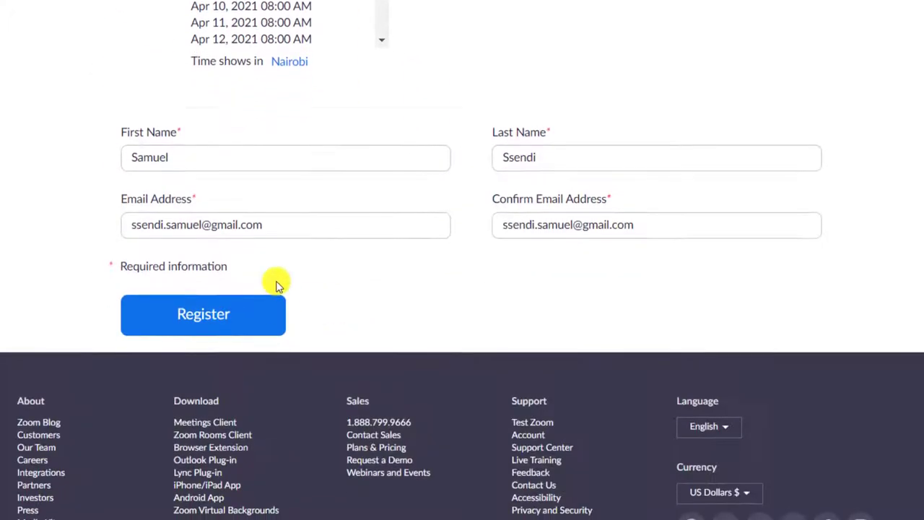
- Submit the registration and review the approved page with its meeting ID and join URL
{"action": "left_click", "coordinate": [217, 315]}
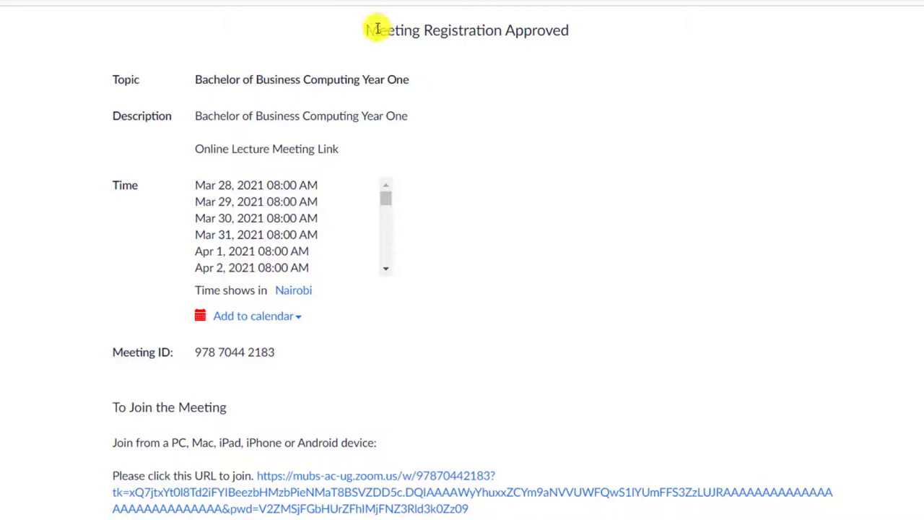
{"action": "left_click_drag", "start_coordinate": [369, 30], "coordinate": [588, 35]}
{"action": "scroll", "coordinate": [495, 210], "scroll_direction": "down", "scroll_amount": 3}
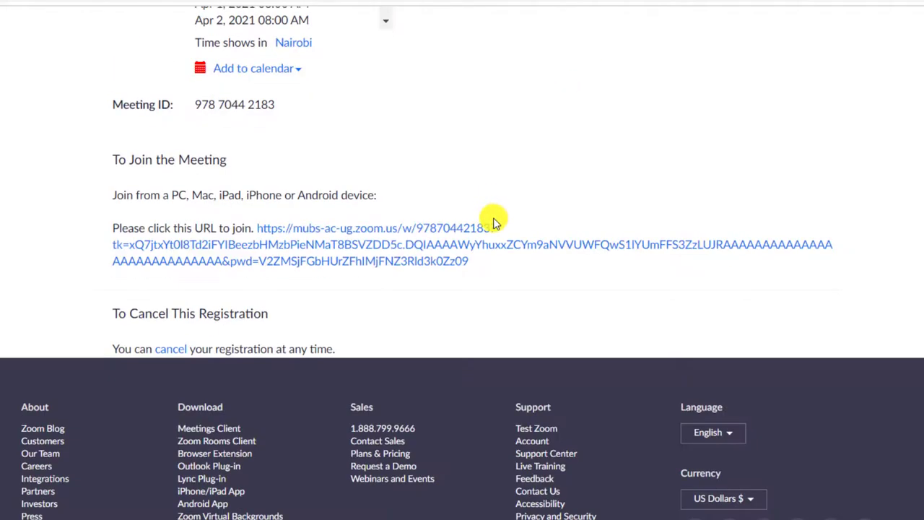
{"action": "scroll", "coordinate": [496, 223], "scroll_direction": "up", "scroll_amount": 3}
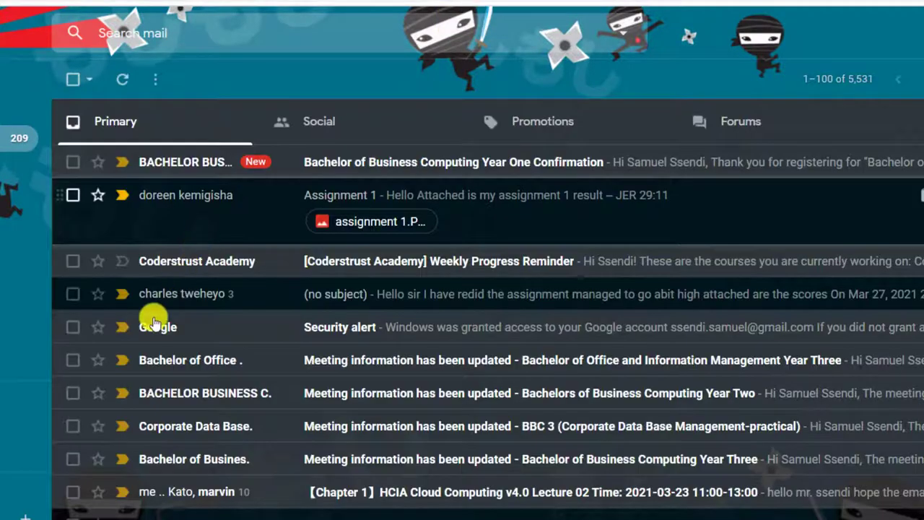
- Open the Bachelor of Business Computing Year One Confirmation email and scroll through it
{"action": "left_click", "coordinate": [303, 169]}
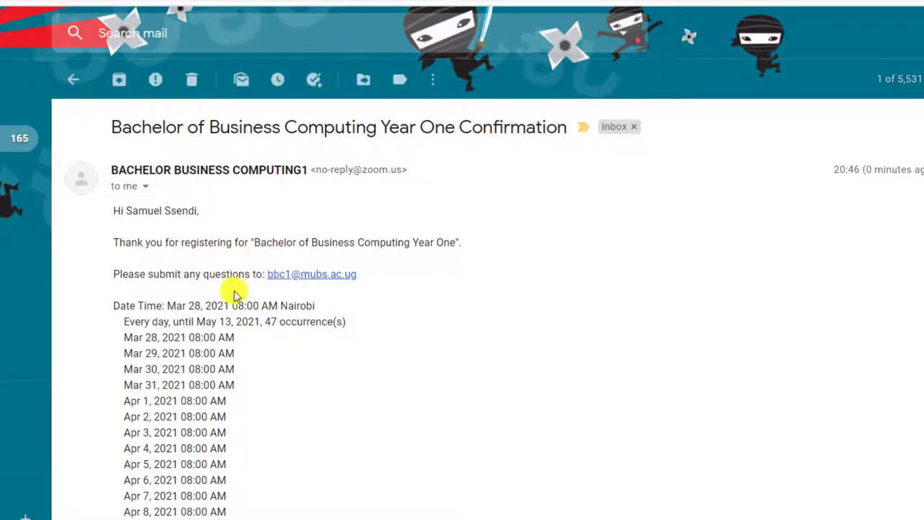
{"action": "scroll", "coordinate": [240, 298], "scroll_direction": "down", "scroll_amount": 12}
{"action": "scroll", "coordinate": [241, 296], "scroll_direction": "down", "scroll_amount": 2}
{"action": "scroll", "coordinate": [241, 295], "scroll_direction": "up", "scroll_amount": 5}
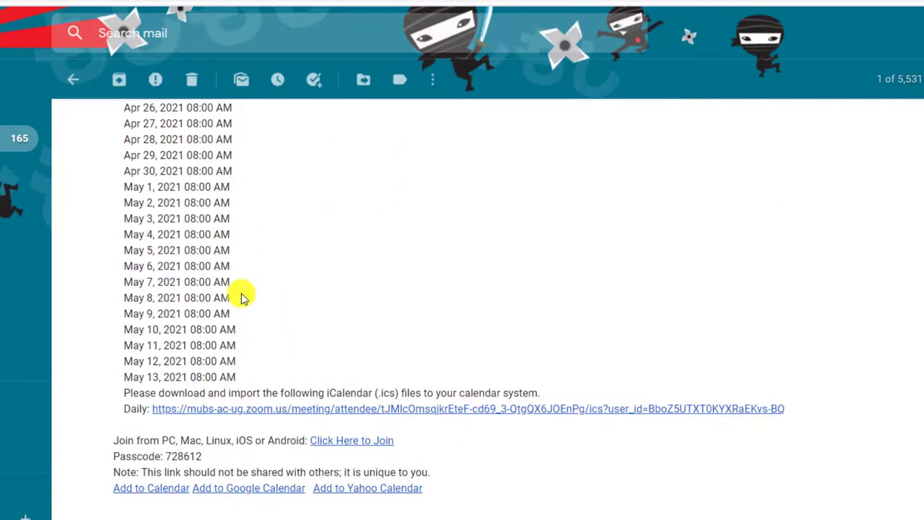
{"action": "scroll", "coordinate": [233, 291], "scroll_direction": "down", "scroll_amount": 2}
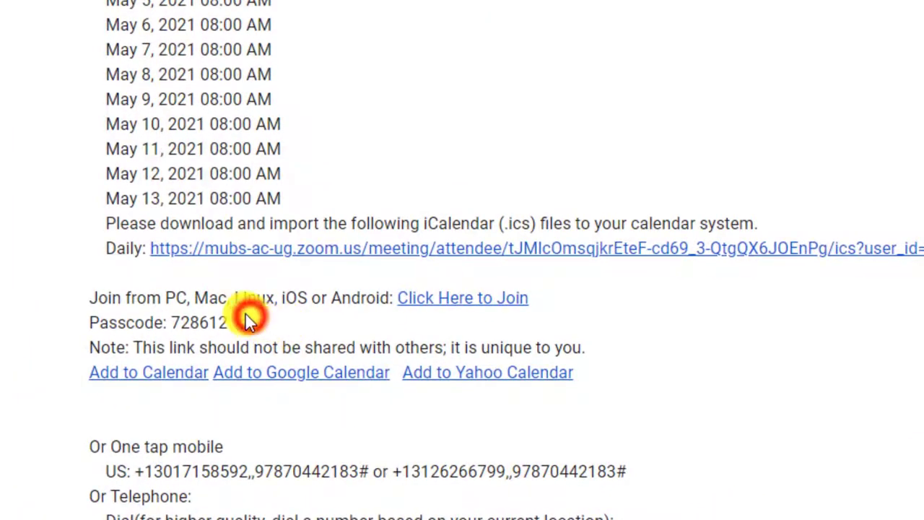
- Check the join line and passcode, then follow the 'Click Here to Join' link
{"action": "left_click_drag", "start_coordinate": [282, 320], "coordinate": [74, 293]}
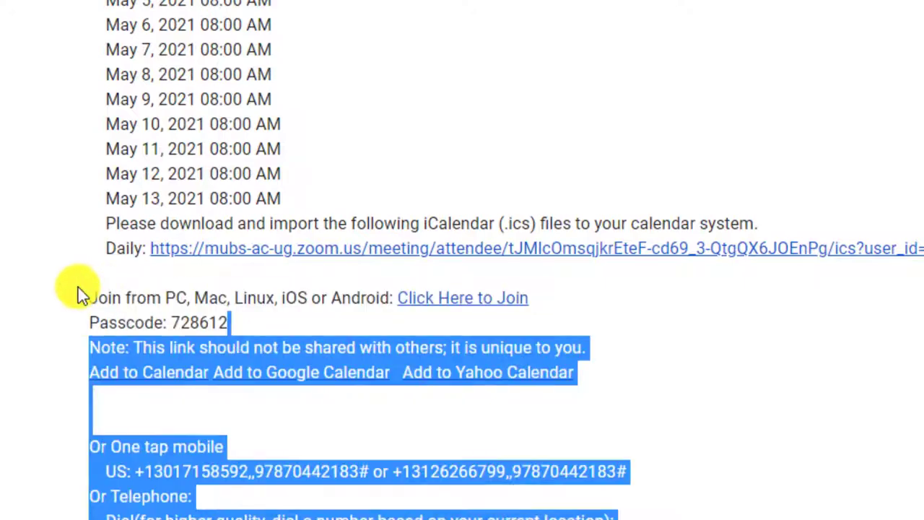
{"action": "left_click", "coordinate": [152, 296]}
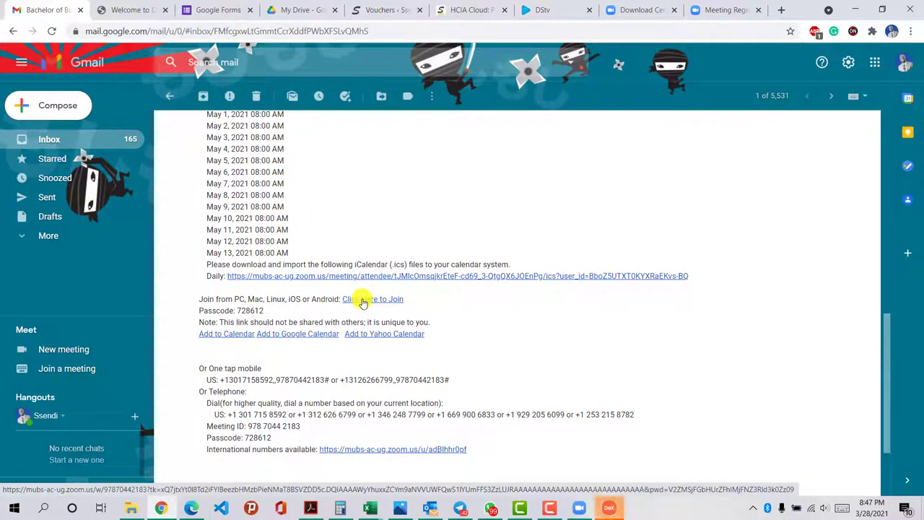
{"action": "scroll", "coordinate": [385, 252], "scroll_direction": "down", "scroll_amount": 3}
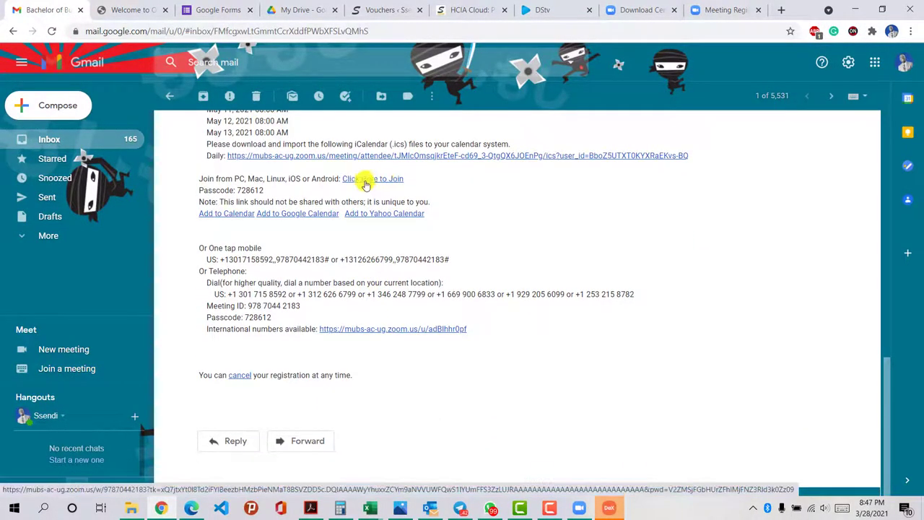
{"action": "scroll", "coordinate": [371, 186], "scroll_direction": "up", "scroll_amount": 3}
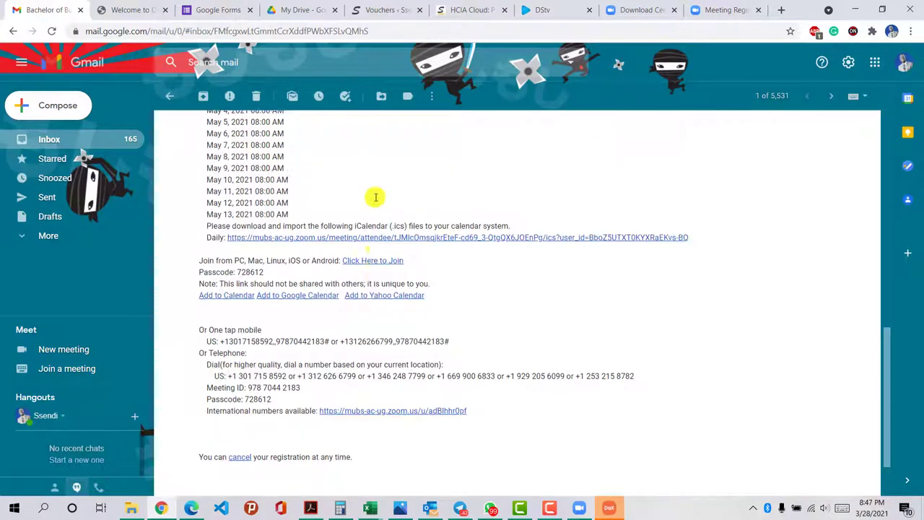
{"action": "scroll", "coordinate": [380, 186], "scroll_direction": "down", "scroll_amount": 3}
{"action": "scroll", "coordinate": [383, 198], "scroll_direction": "up", "scroll_amount": 2}
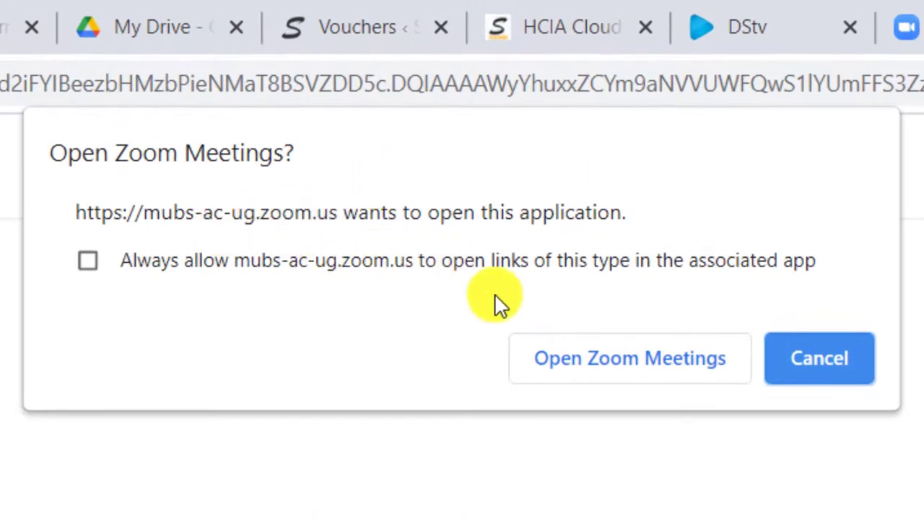
- Launch the class meeting in the Zoom app and maximize its window
{"action": "left_click", "coordinate": [616, 364]}
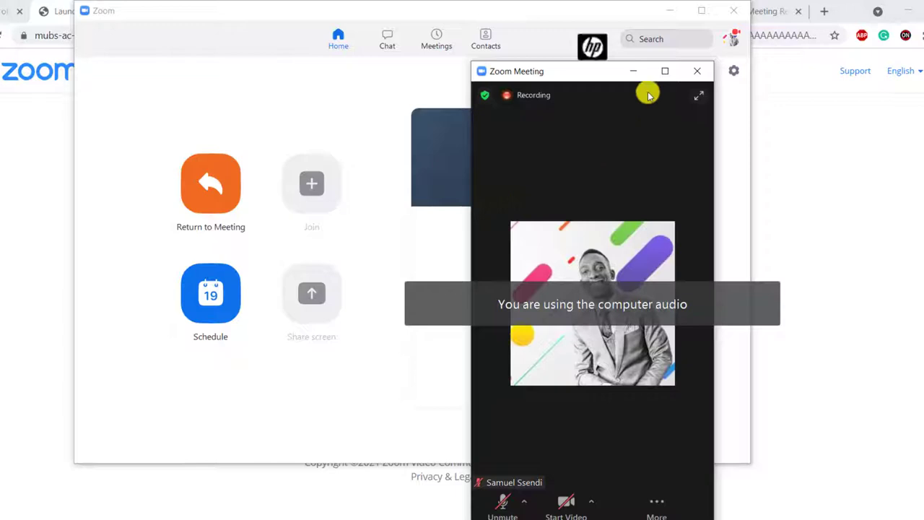
{"action": "left_click_drag", "start_coordinate": [591, 79], "coordinate": [574, 59]}
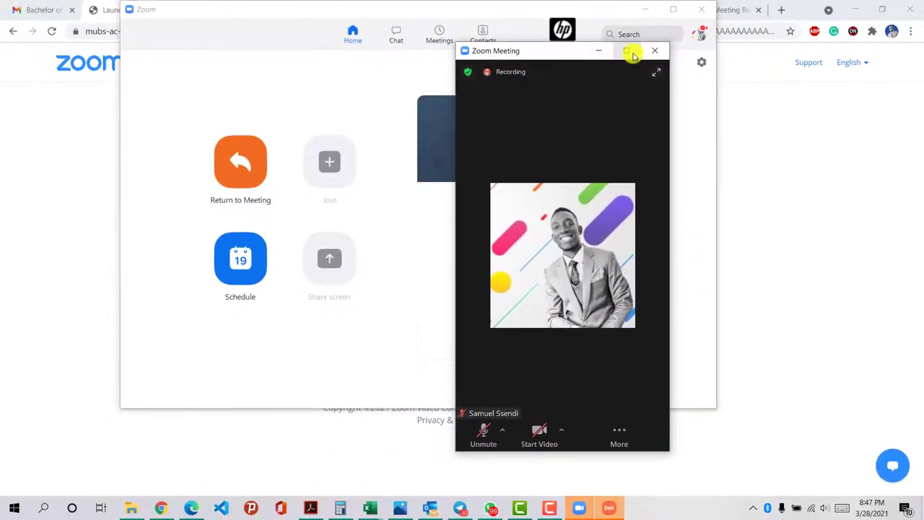
{"action": "left_click", "coordinate": [627, 51]}
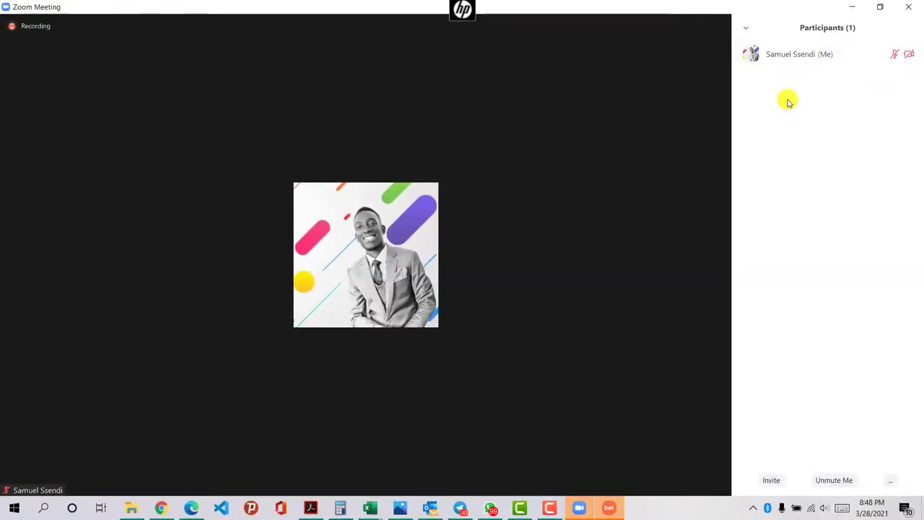
- Reshow the participants list and bring up Rename for your own entry, keeping the name unchanged
{"action": "left_click", "coordinate": [292, 478]}
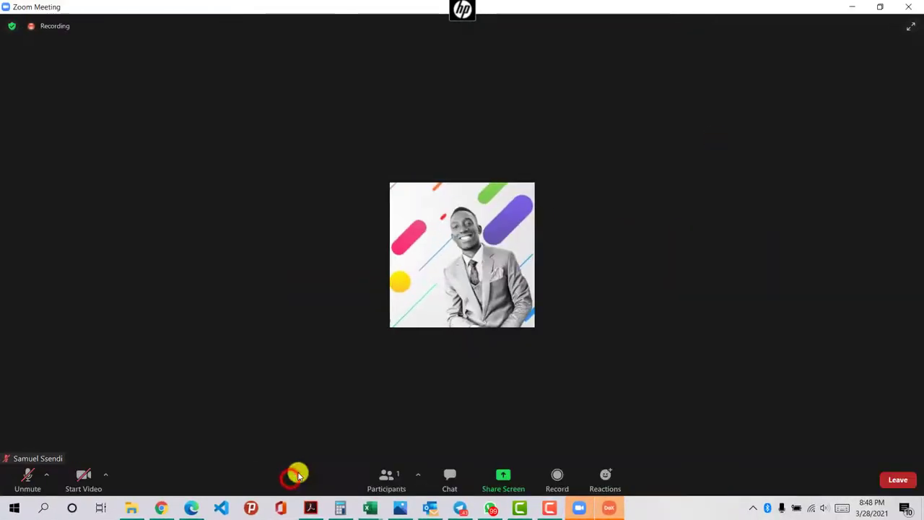
{"action": "left_click", "coordinate": [375, 478]}
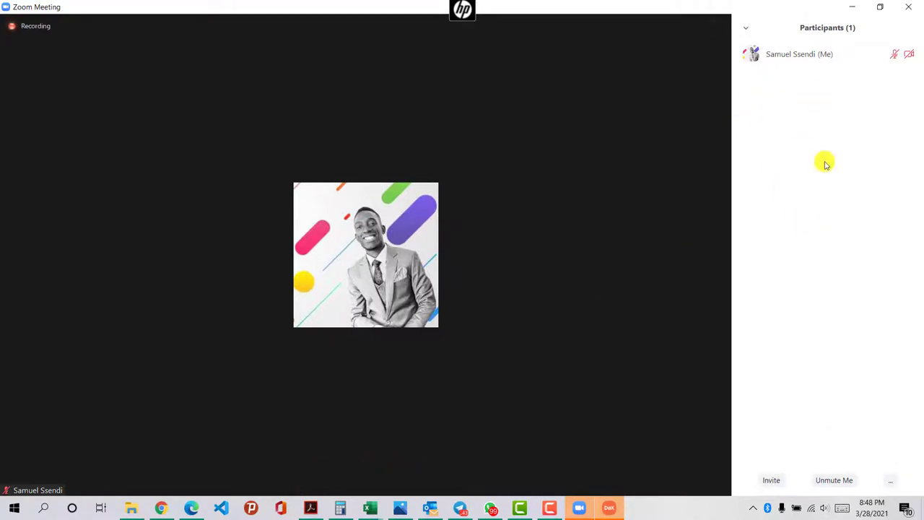
{"action": "mouse_move", "coordinate": [792, 65]}
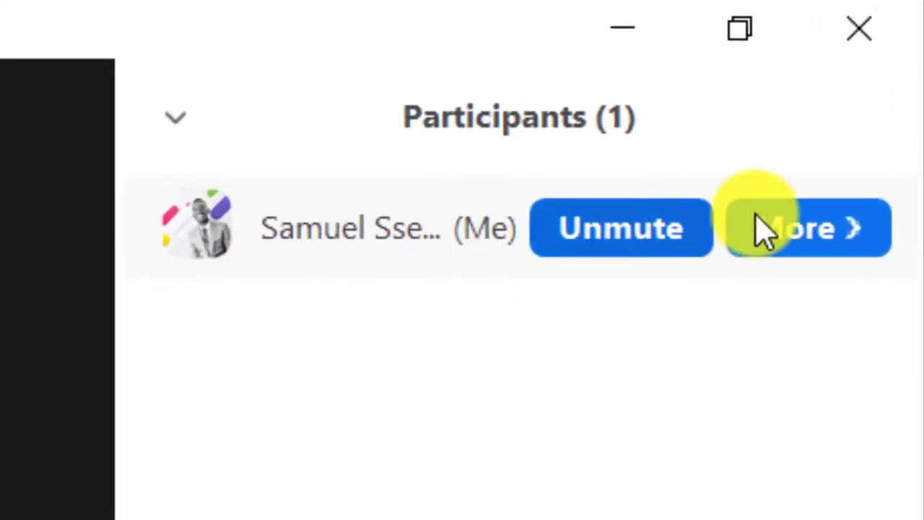
{"action": "left_click", "coordinate": [805, 242]}
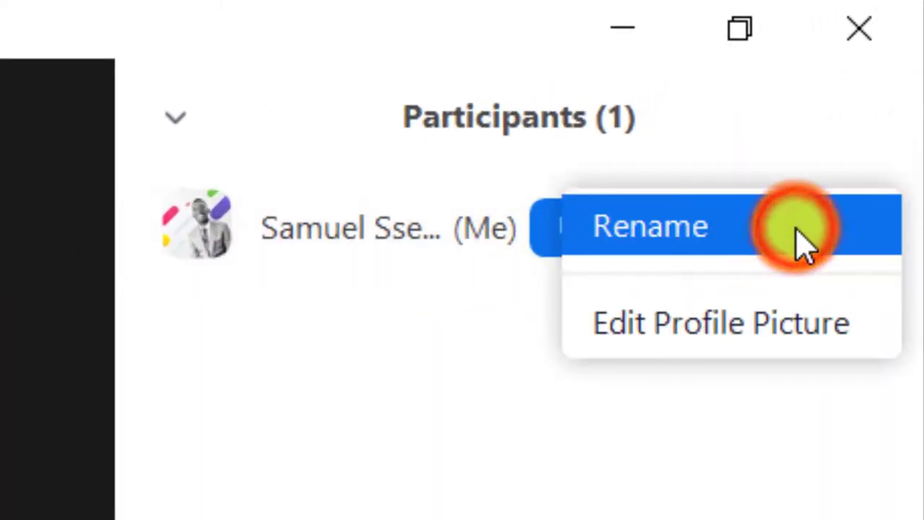
{"action": "left_click", "coordinate": [757, 243]}
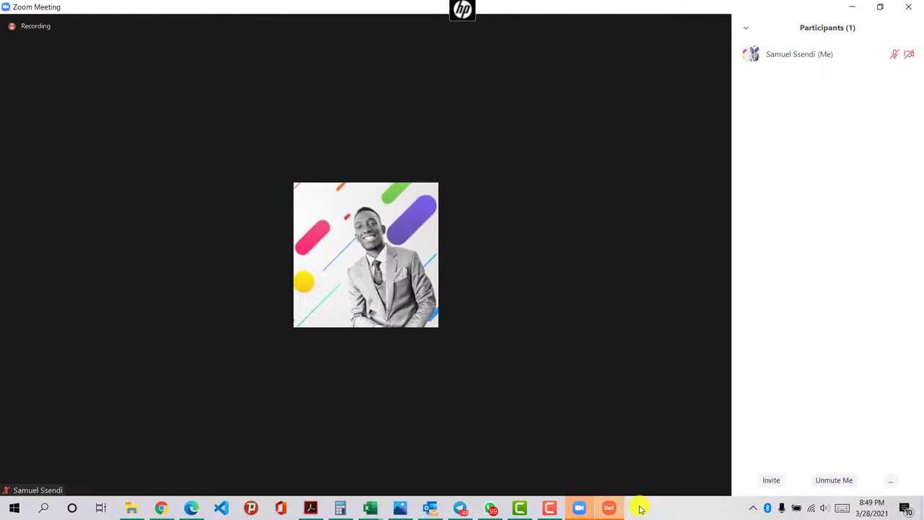
- Post 'Hello' to Everyone in the meeting chat
{"action": "mouse_move", "coordinate": [448, 465]}
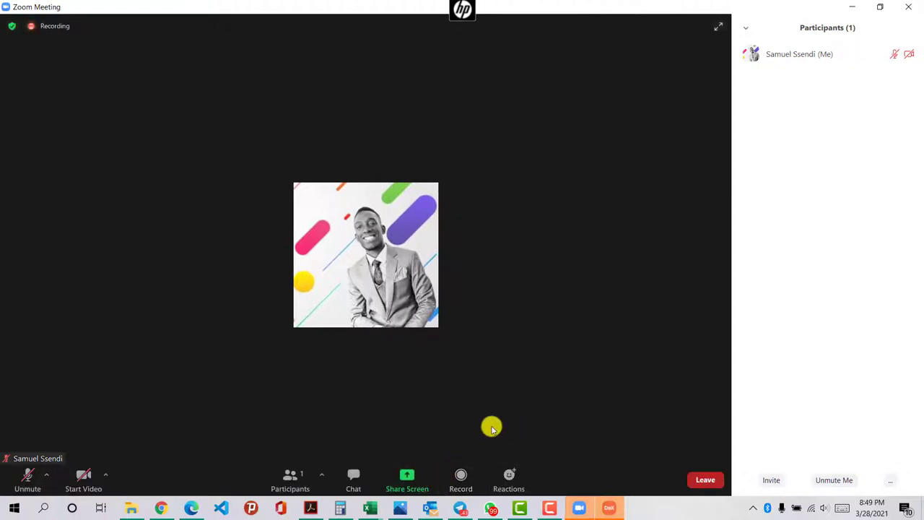
{"action": "left_click", "coordinate": [346, 484]}
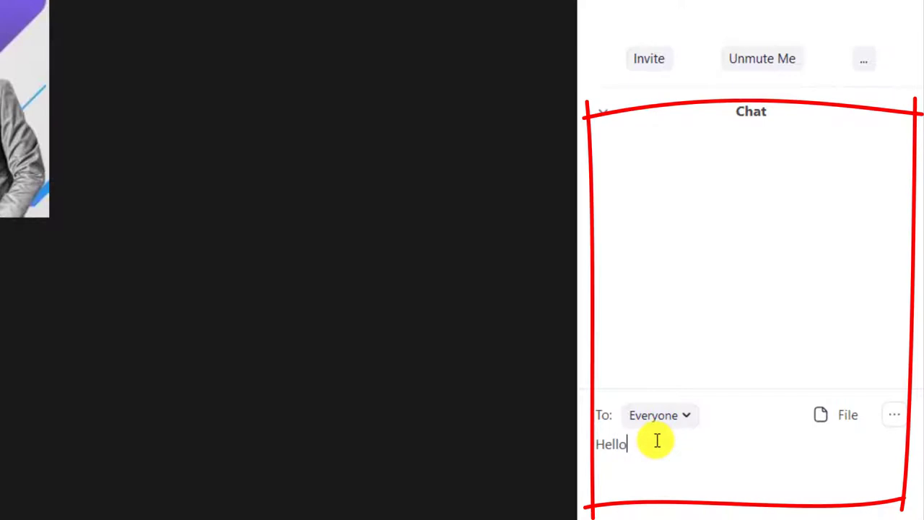
{"action": "key", "text": "Return"}
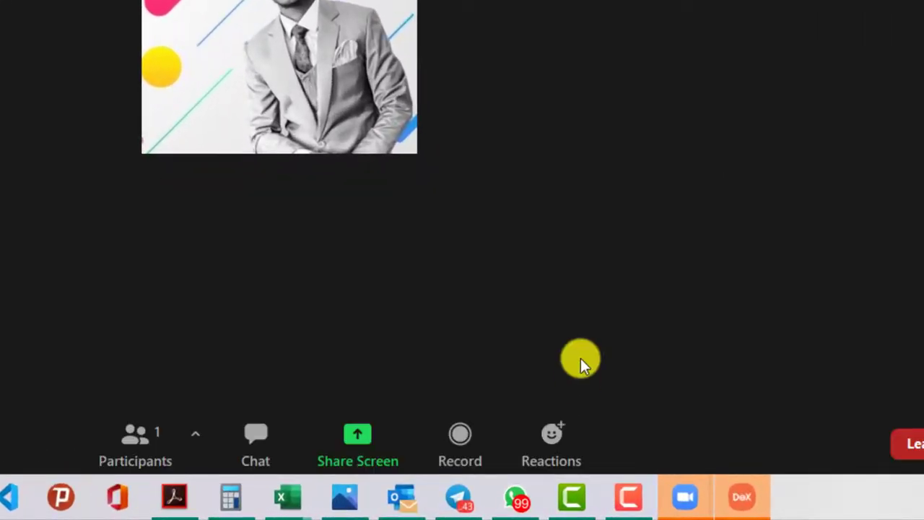
{"action": "left_click", "coordinate": [535, 449]}
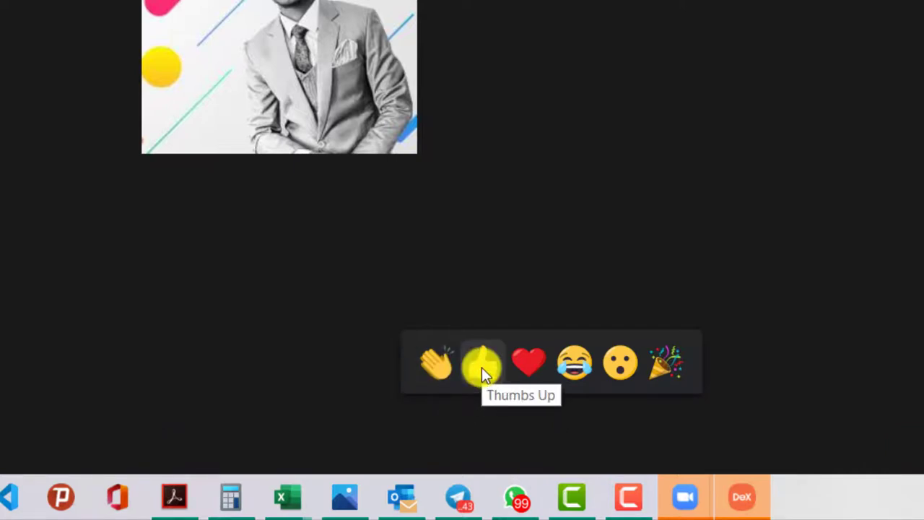
- Send Thumbs Up reactions so they appear over your video
{"action": "left_click", "coordinate": [430, 371]}
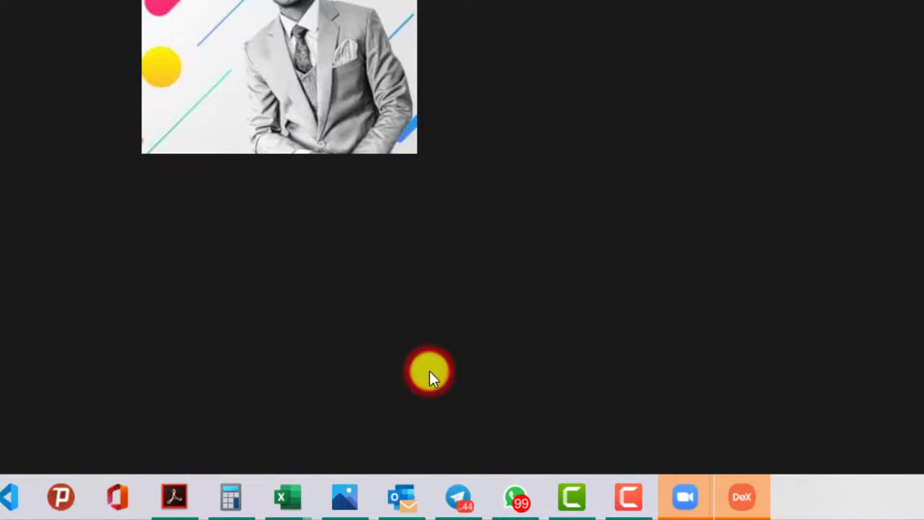
{"action": "left_click", "coordinate": [562, 431]}
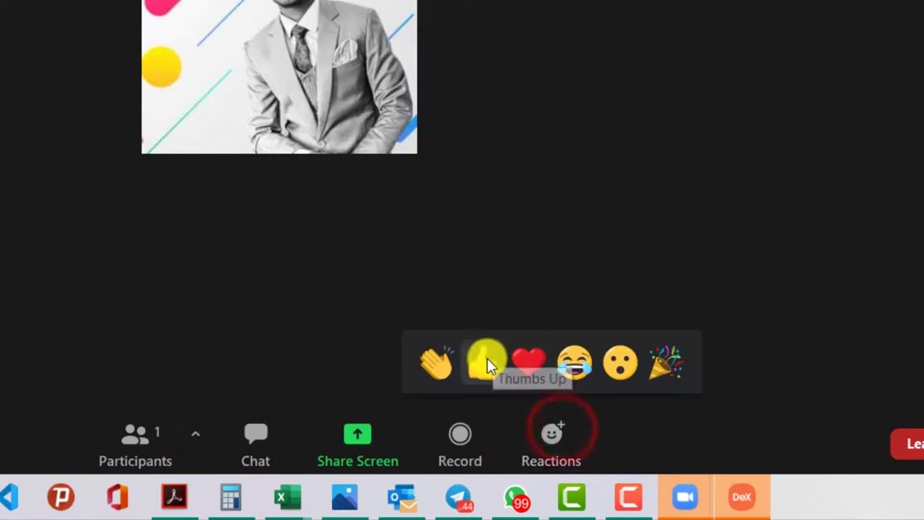
{"action": "left_click", "coordinate": [487, 359]}
{"action": "left_click", "coordinate": [573, 450]}
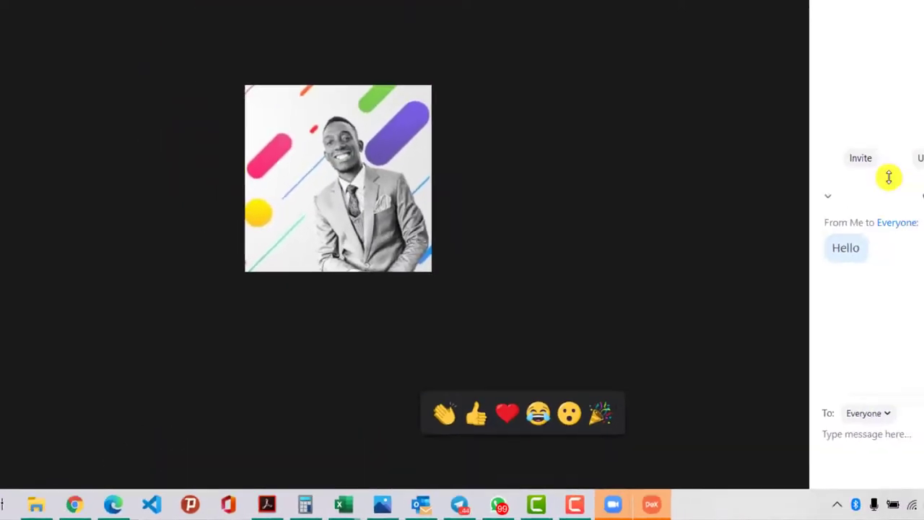
{"action": "left_click", "coordinate": [889, 238]}
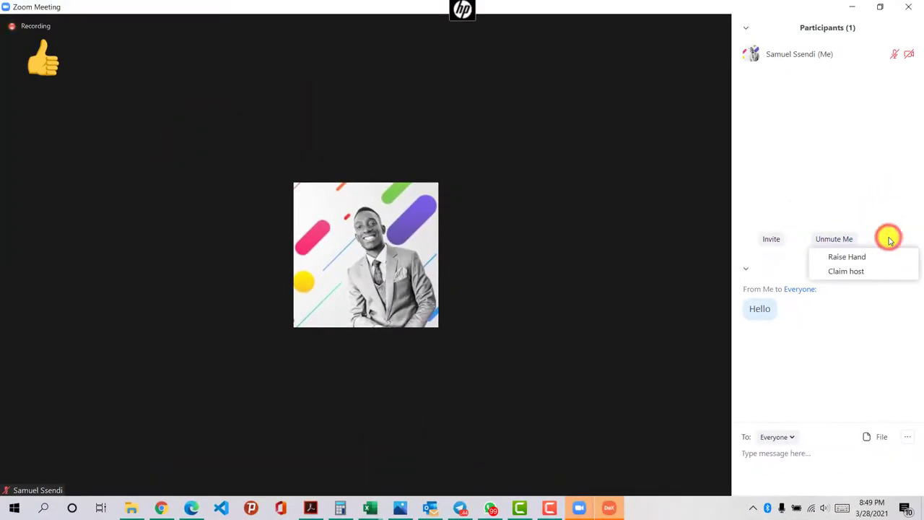
- Choose Raise Hand from the participant options, then close the lower-hand menu without changes
{"action": "left_click", "coordinate": [842, 213]}
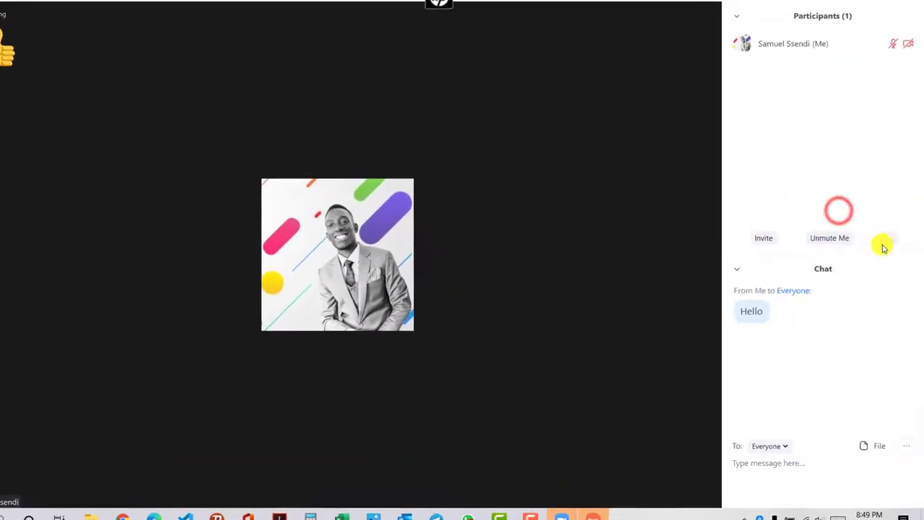
{"action": "left_click", "coordinate": [889, 240]}
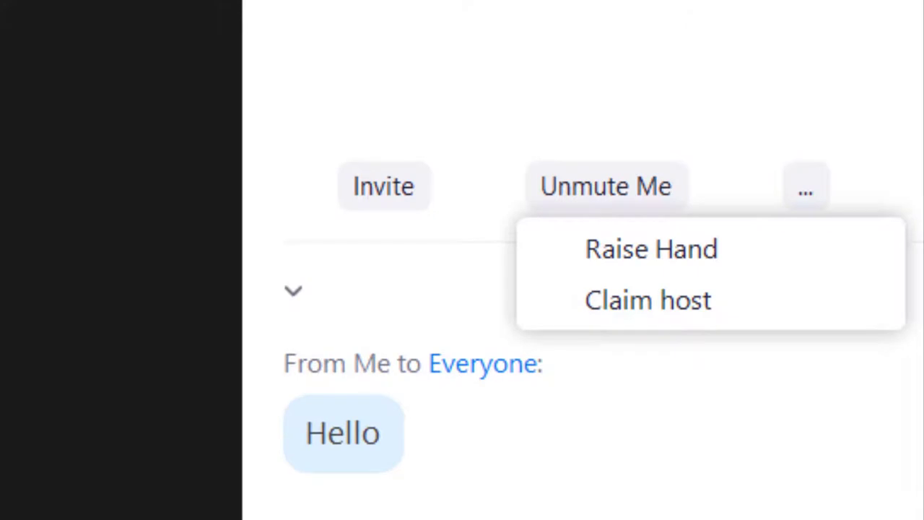
{"action": "left_click", "coordinate": [807, 192]}
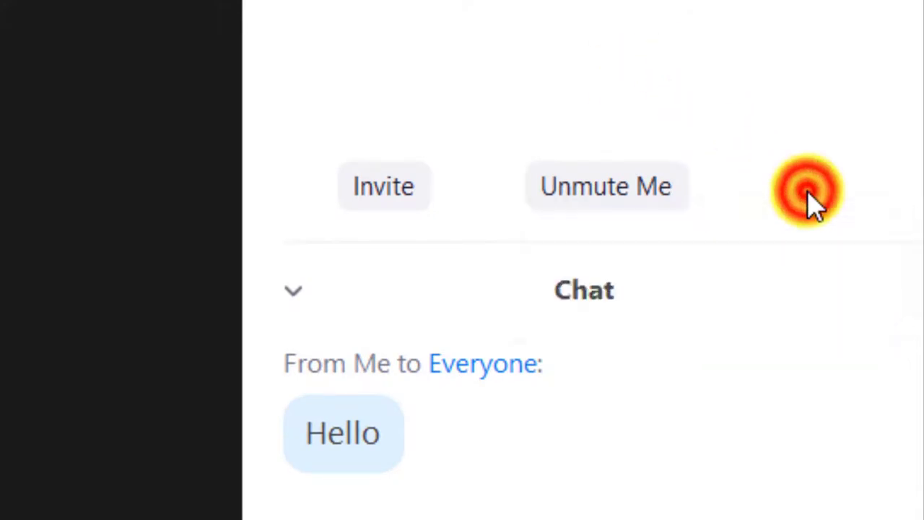
{"action": "left_click", "coordinate": [808, 193]}
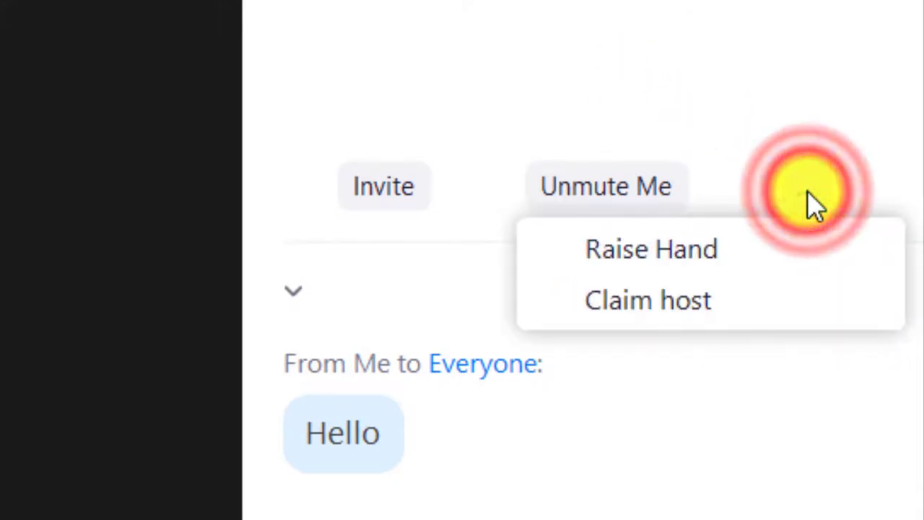
{"action": "left_click", "coordinate": [681, 270]}
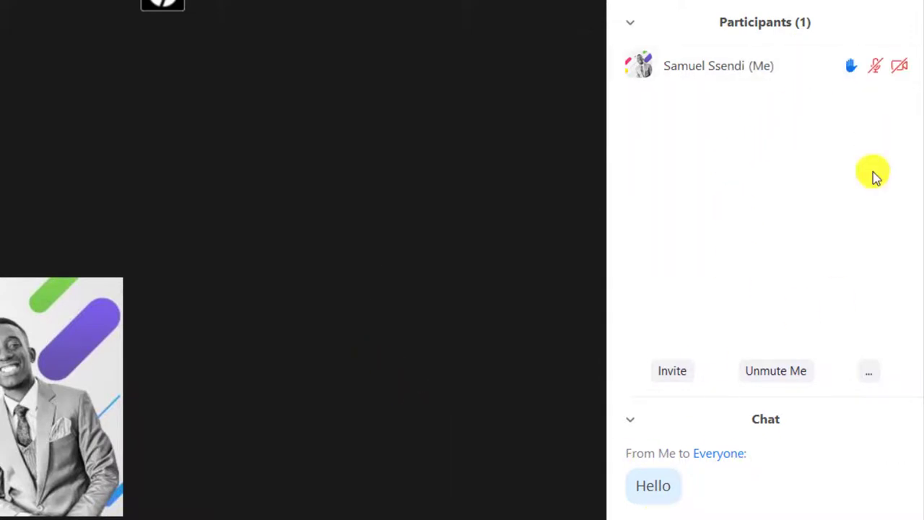
{"action": "left_click", "coordinate": [870, 372]}
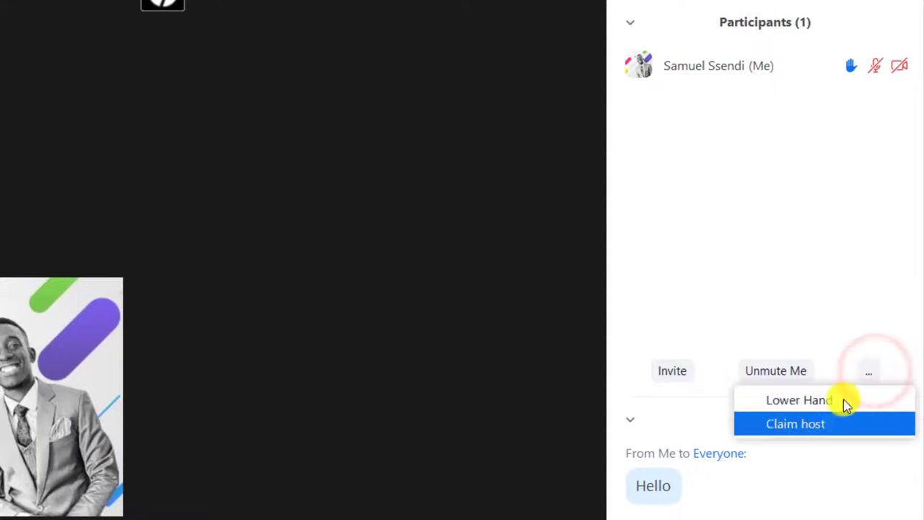
{"action": "left_click", "coordinate": [851, 214]}
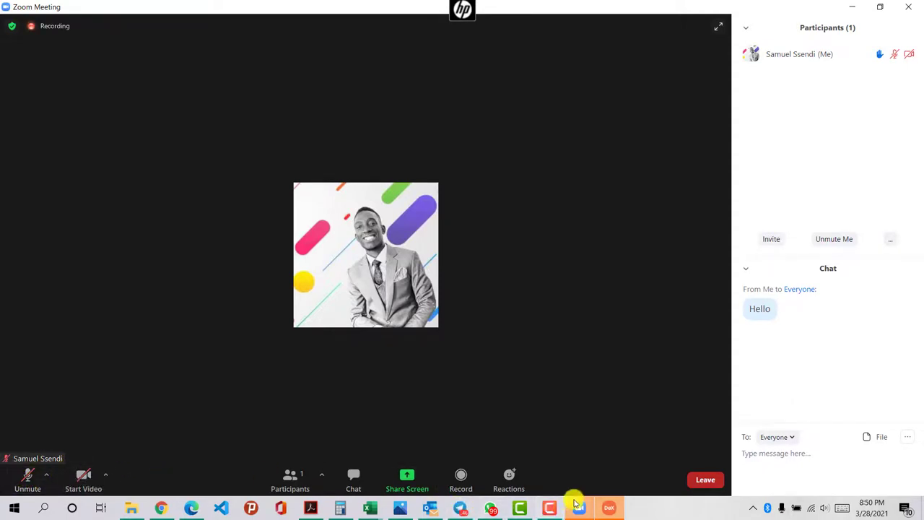
{"action": "left_click", "coordinate": [588, 502]}
{"action": "left_click", "coordinate": [609, 470]}
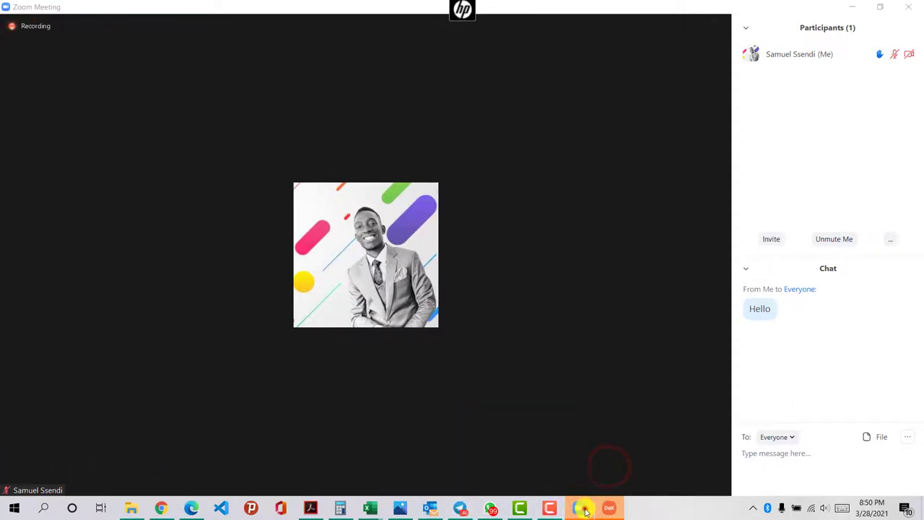
{"action": "left_click", "coordinate": [613, 509]}
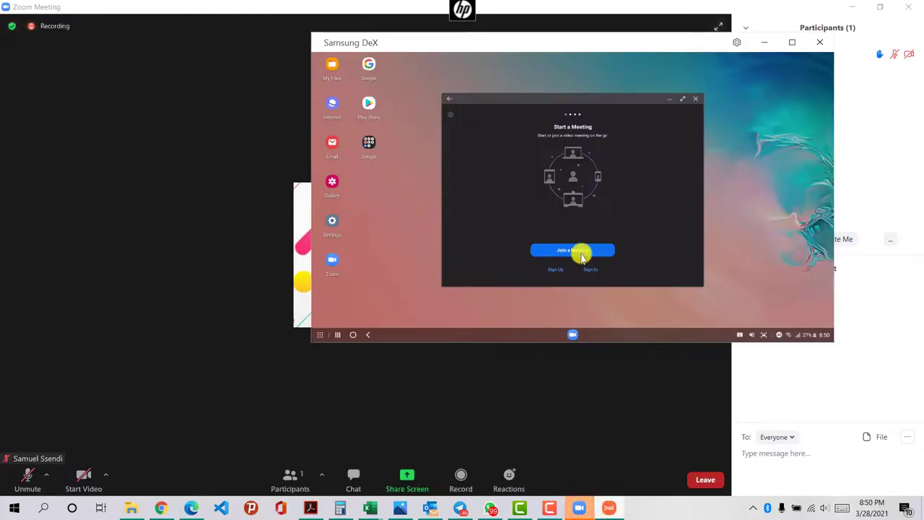
{"action": "left_click", "coordinate": [765, 42]}
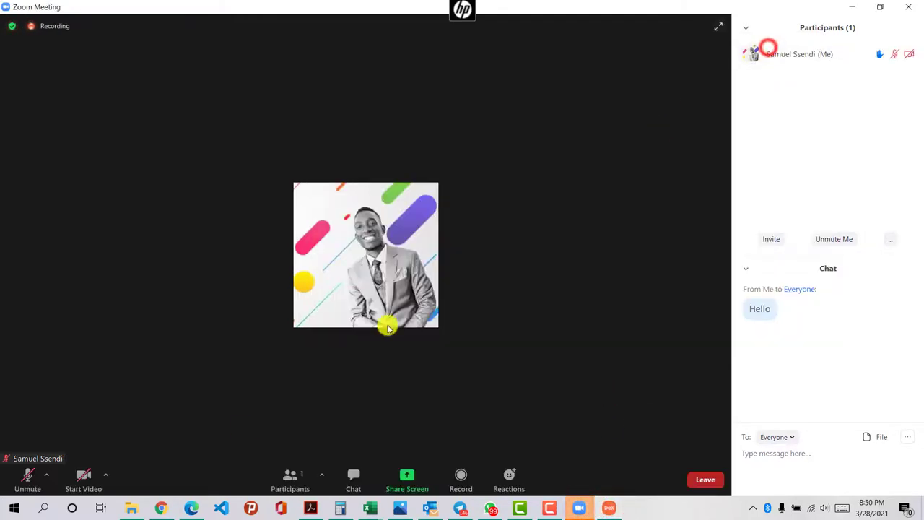
{"action": "left_click", "coordinate": [29, 472]}
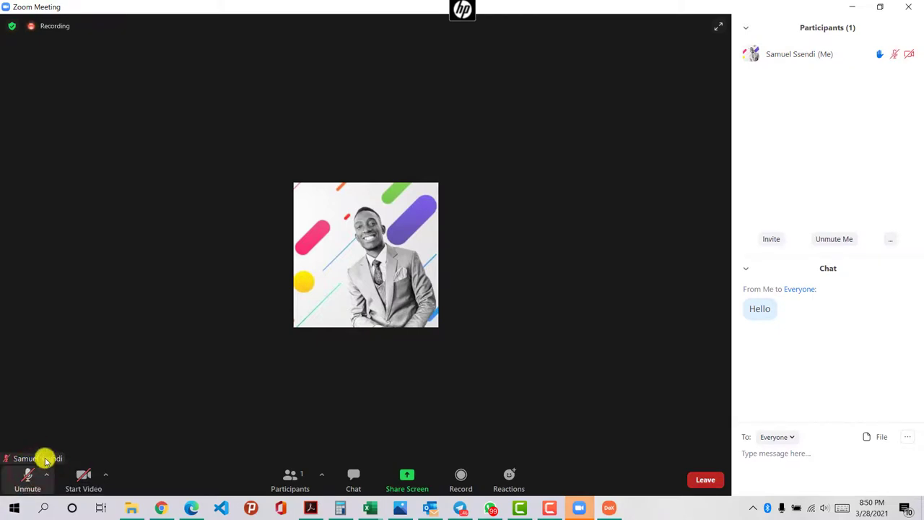